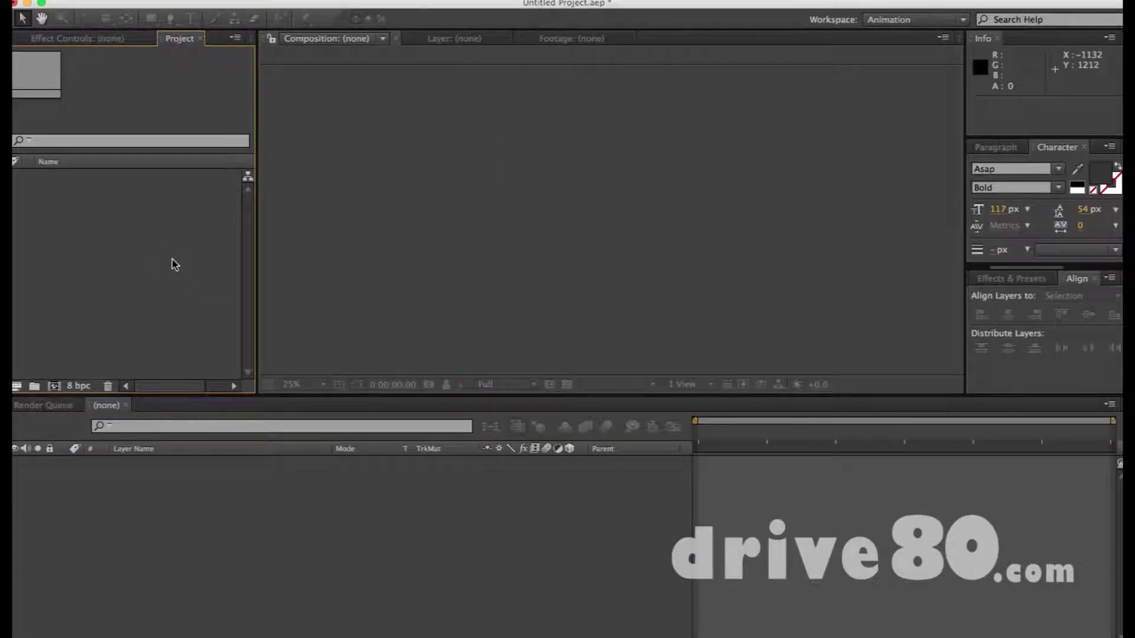
Create Comp 1 at 1080 × 1080 px, 30 fps, with a white background
key("super+n")
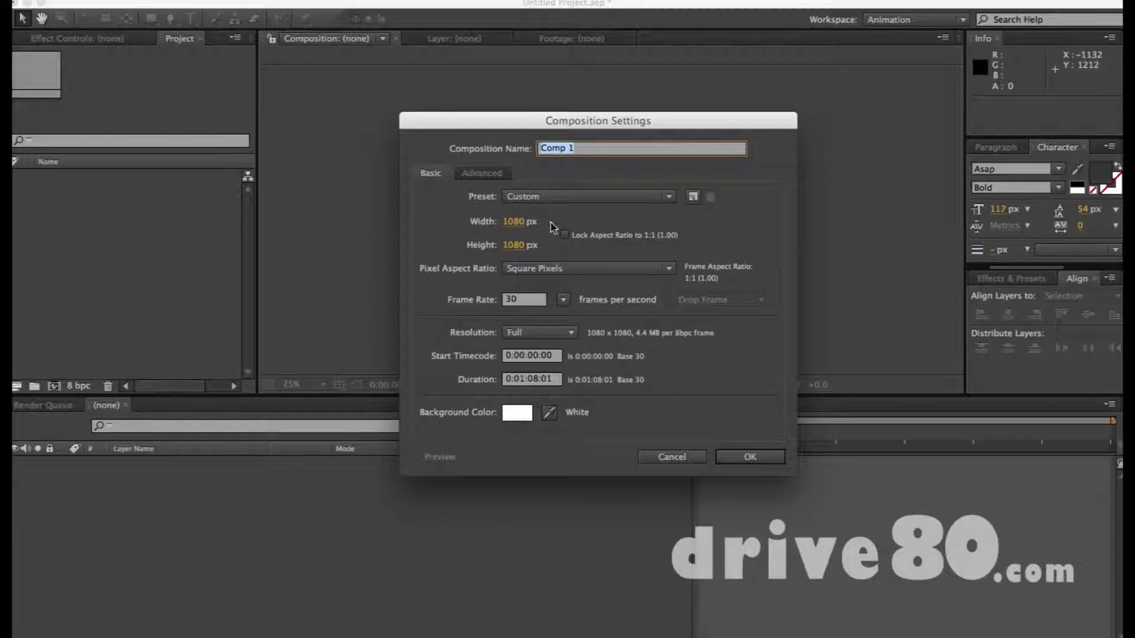
left_click(514, 221)
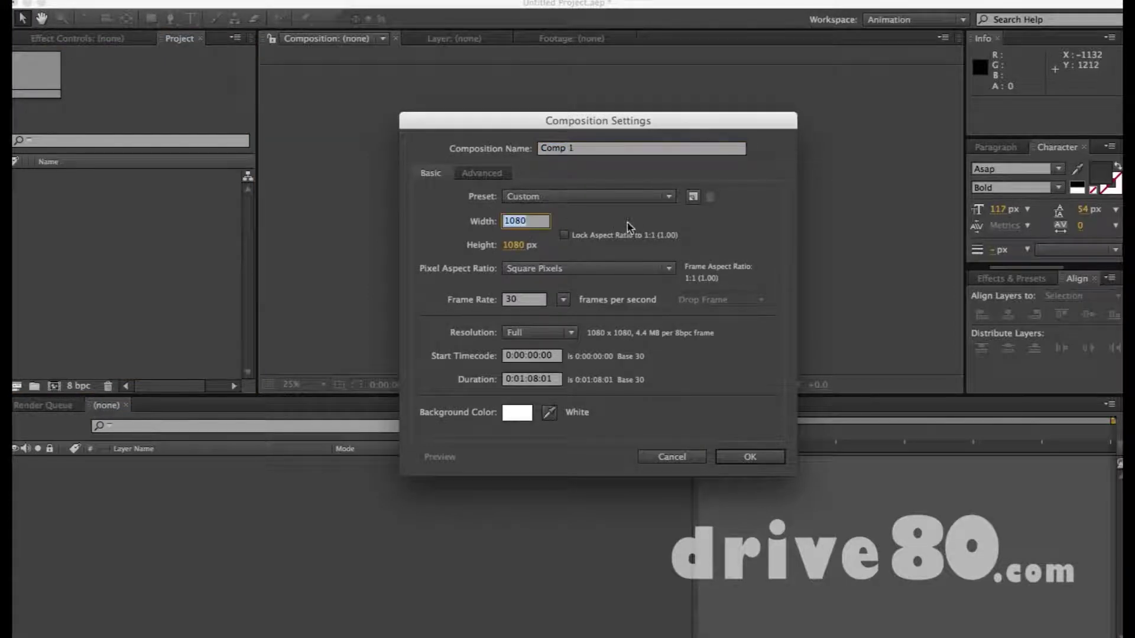
key("Return")
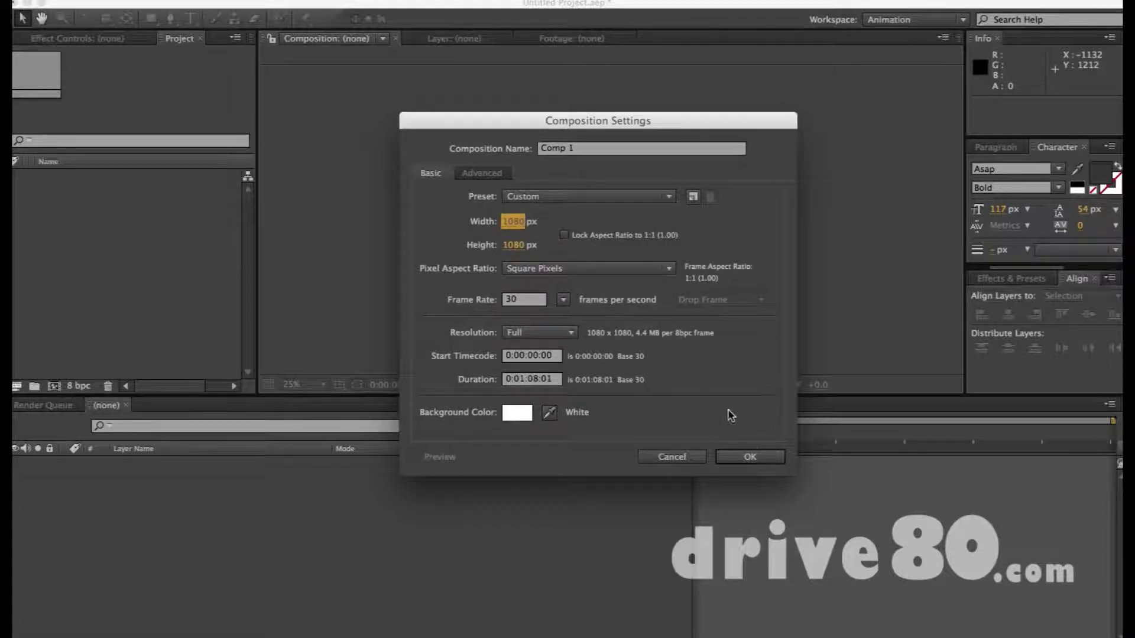
left_click(767, 457)
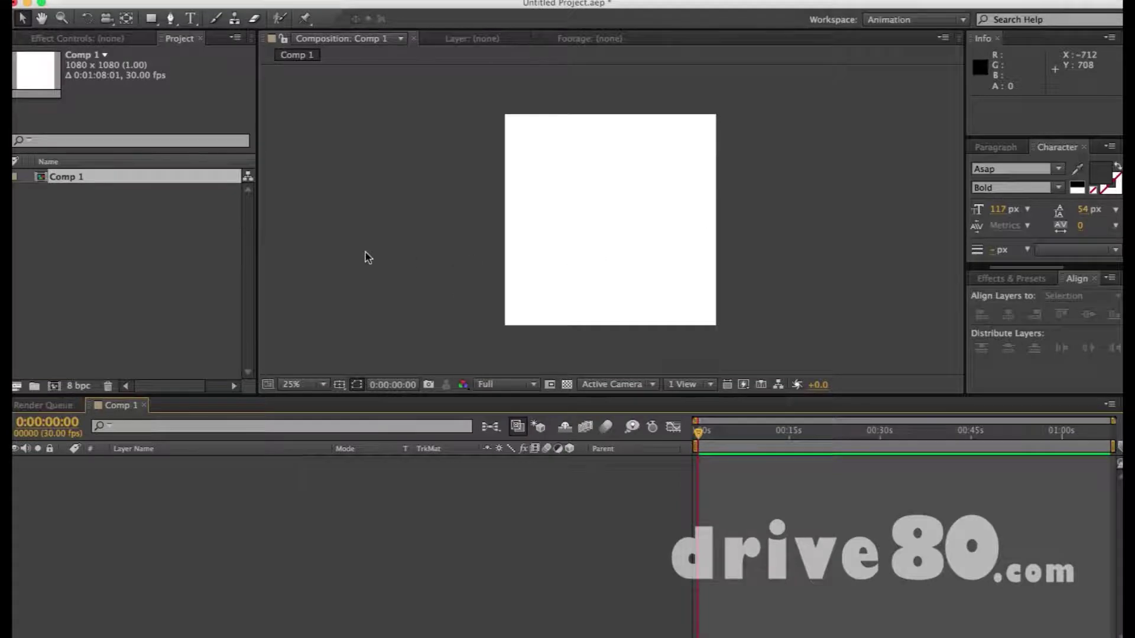
Add a text layer reading 'TEXT' on the canvas
left_click(188, 19)
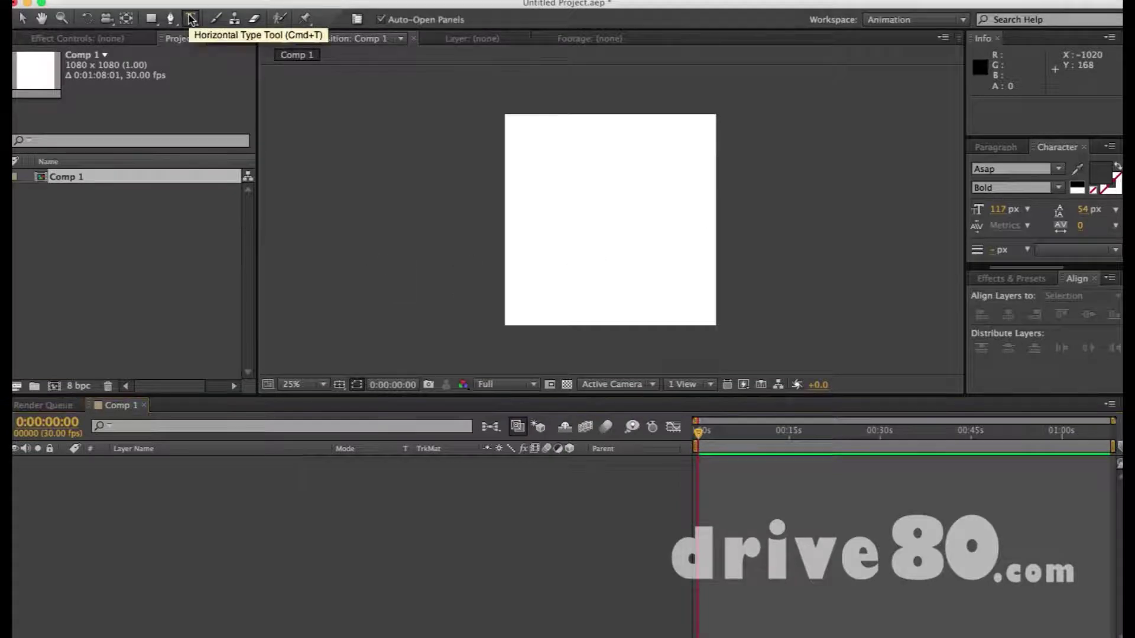
left_click(554, 166)
type("text")
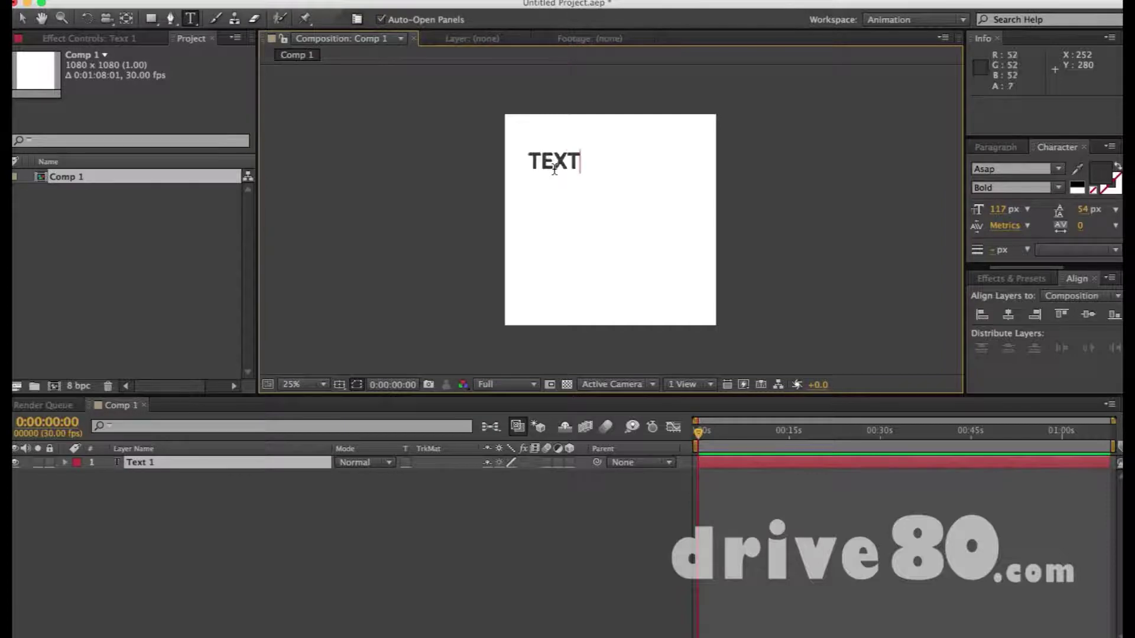
key("Escape")
key("v")
left_click_drag(568, 161, 615, 175)
Enlarge TEXT to 169 px, centre it horizontally, and move it into the upper frame
left_click_drag(993, 214, 1040, 212)
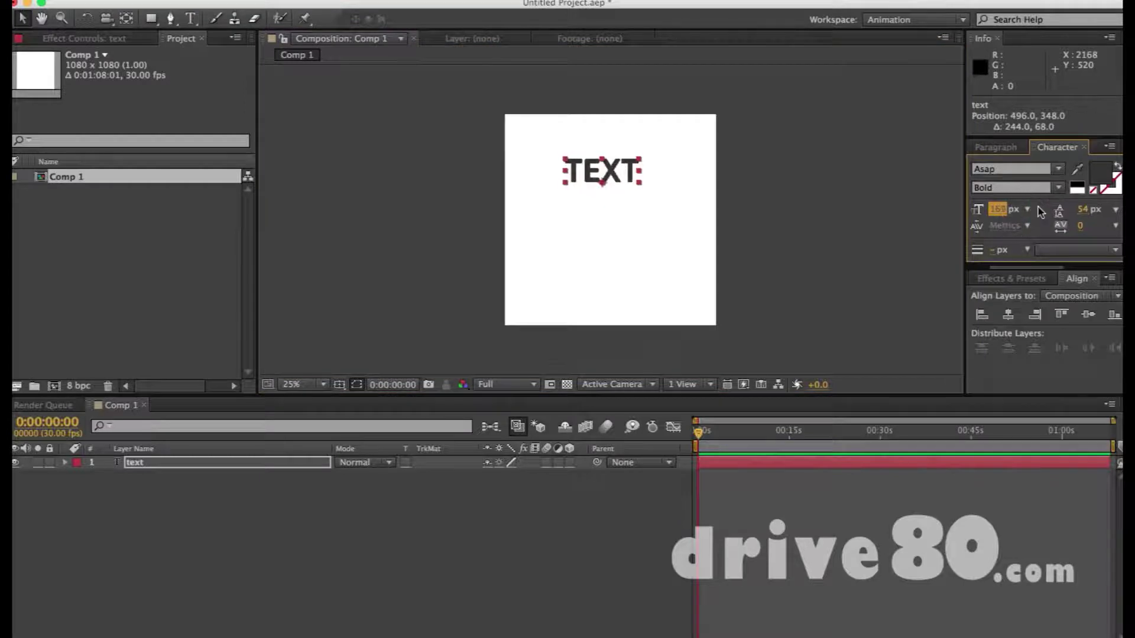
left_click(1008, 314)
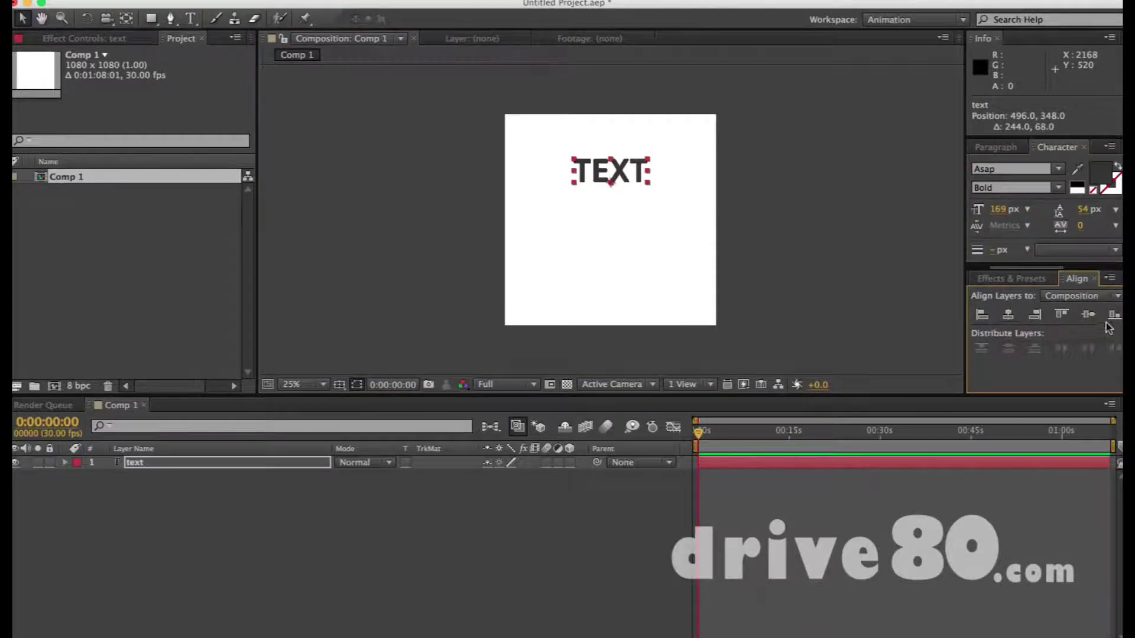
left_click(1088, 314)
left_click_drag(637, 226, 630, 184)
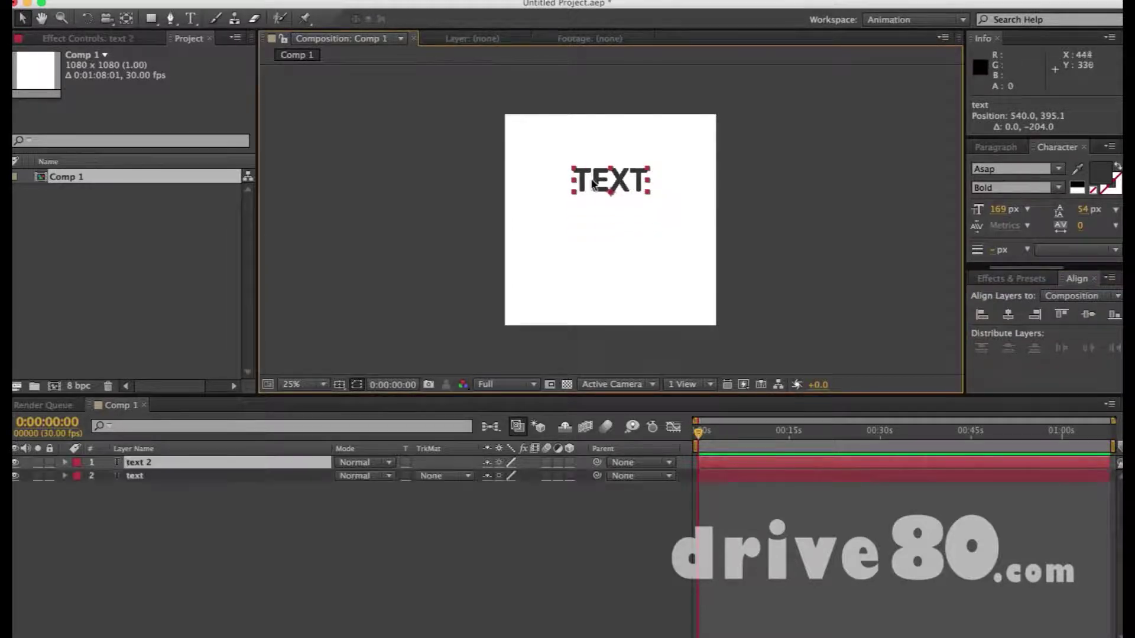
left_click(601, 224)
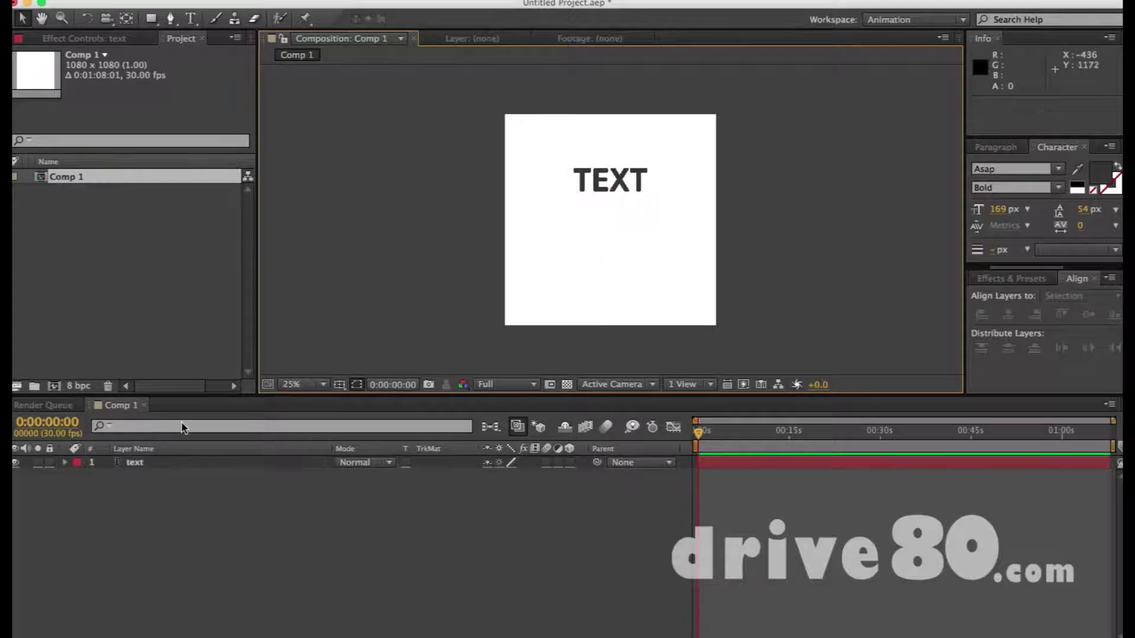
Duplicate the text layer and move the copy straight down below TEXT
left_click(169, 462)
key("super+d")
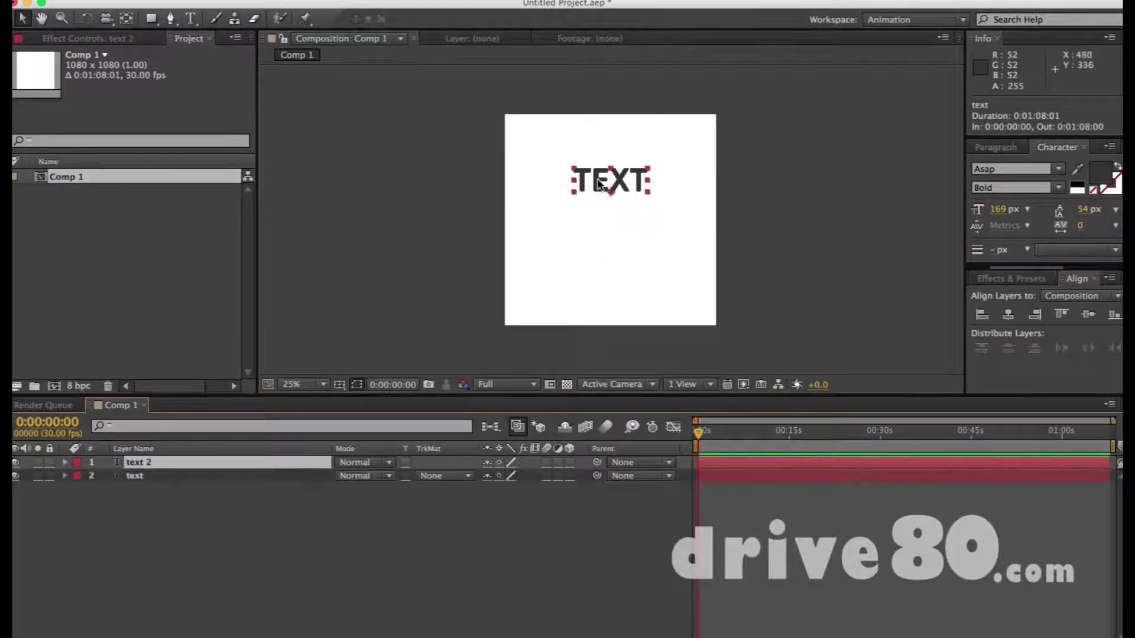
left_click_drag(596, 198, 604, 237)
Retype the lower copy so it reads 'TEXT 2'
key("super+t")
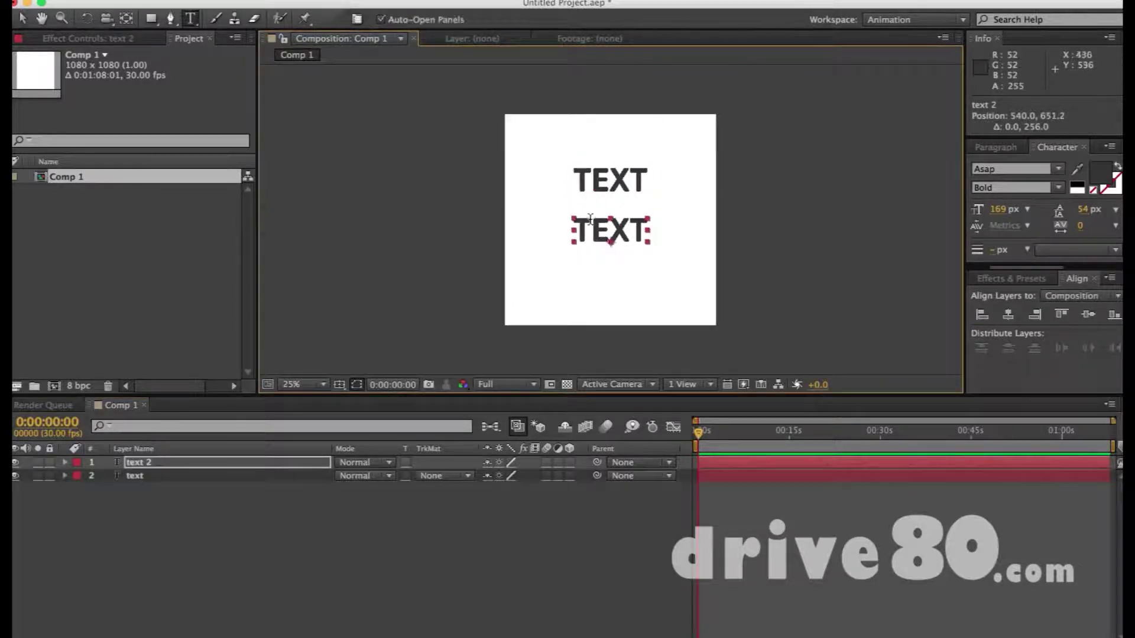
double_click(591, 225)
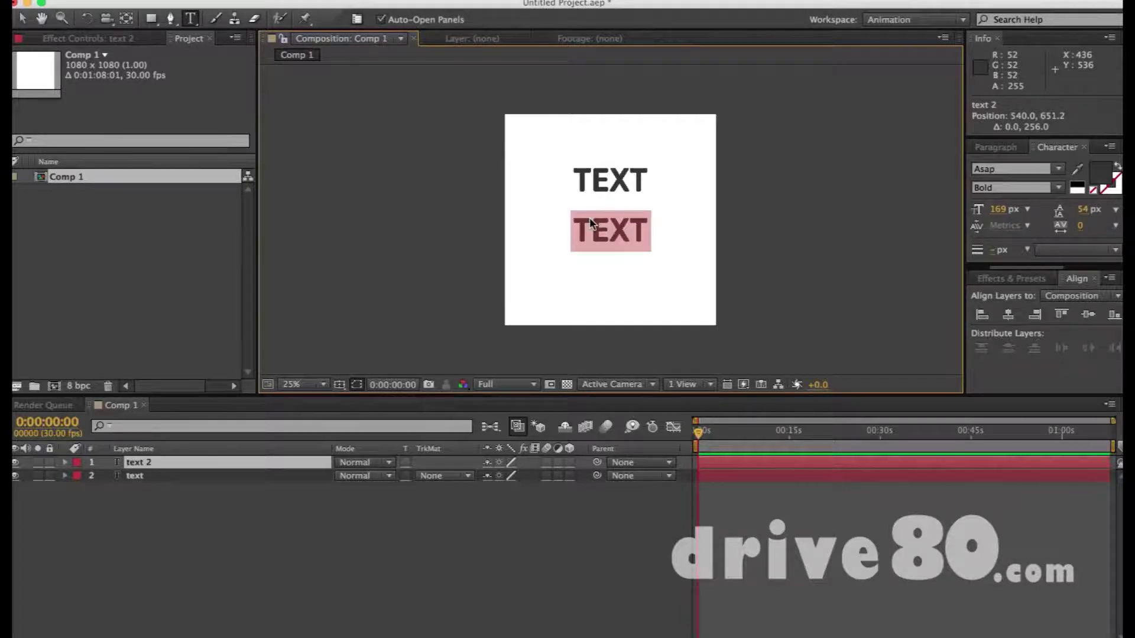
type("TEXT 2")
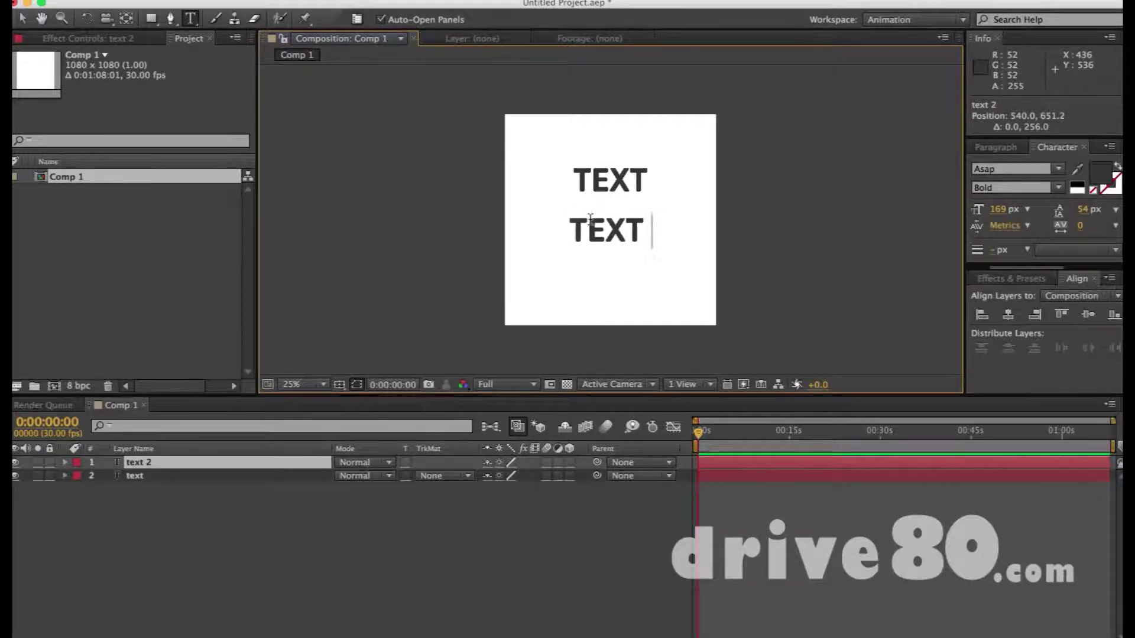
key("KP_Enter")
key("v")
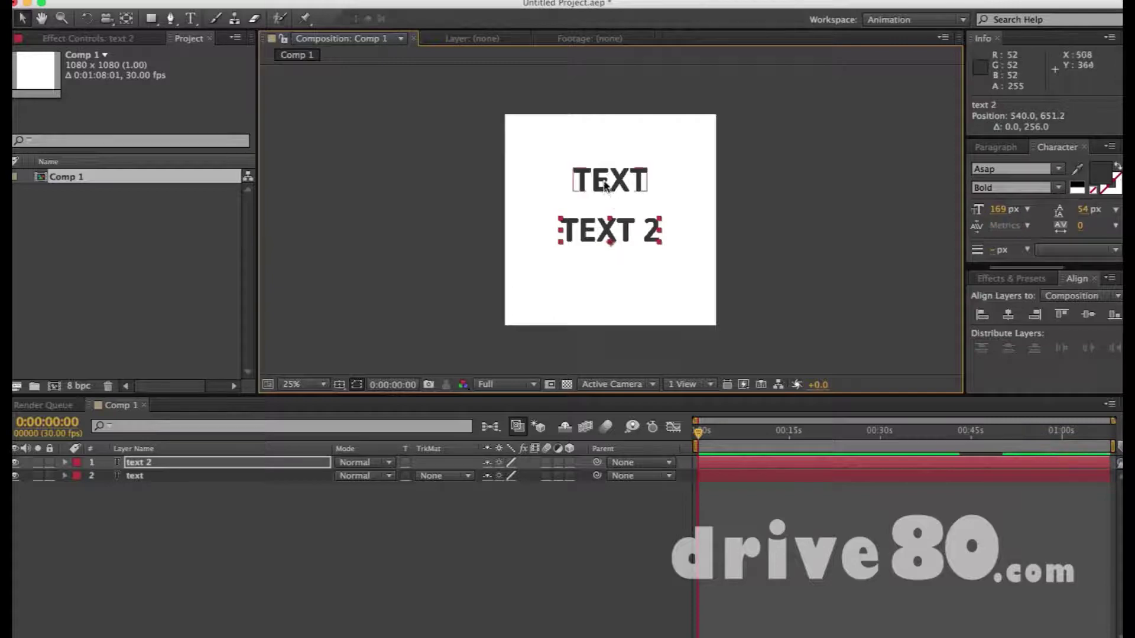
left_click(606, 185)
left_click(536, 220)
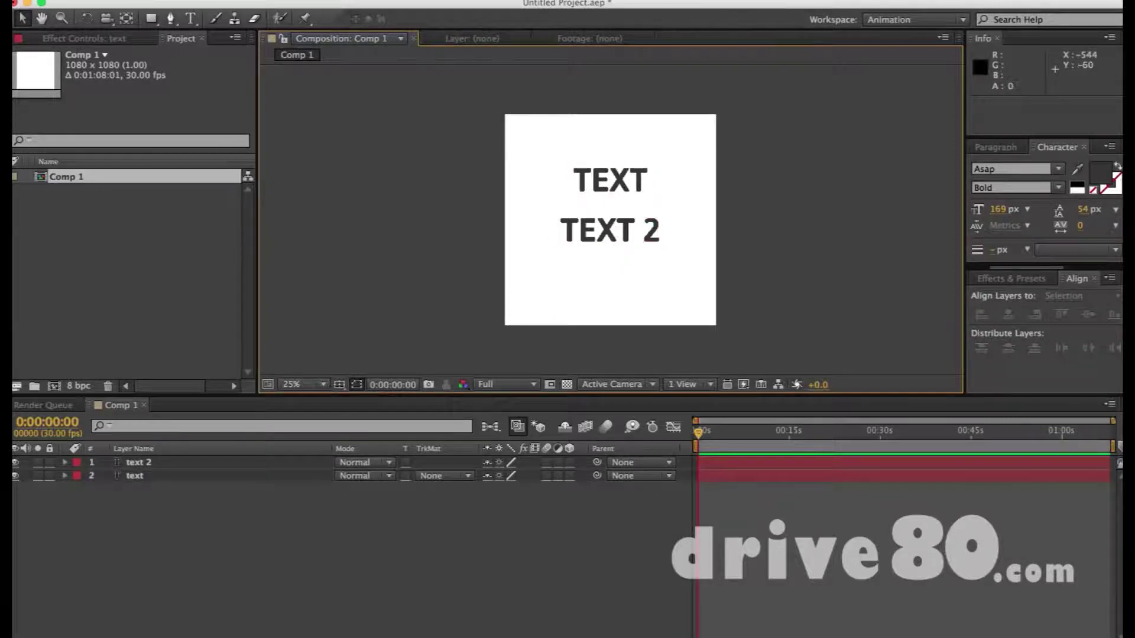
Set the Rectangle tool to a green fill with a 0 px stroke
left_click(152, 20)
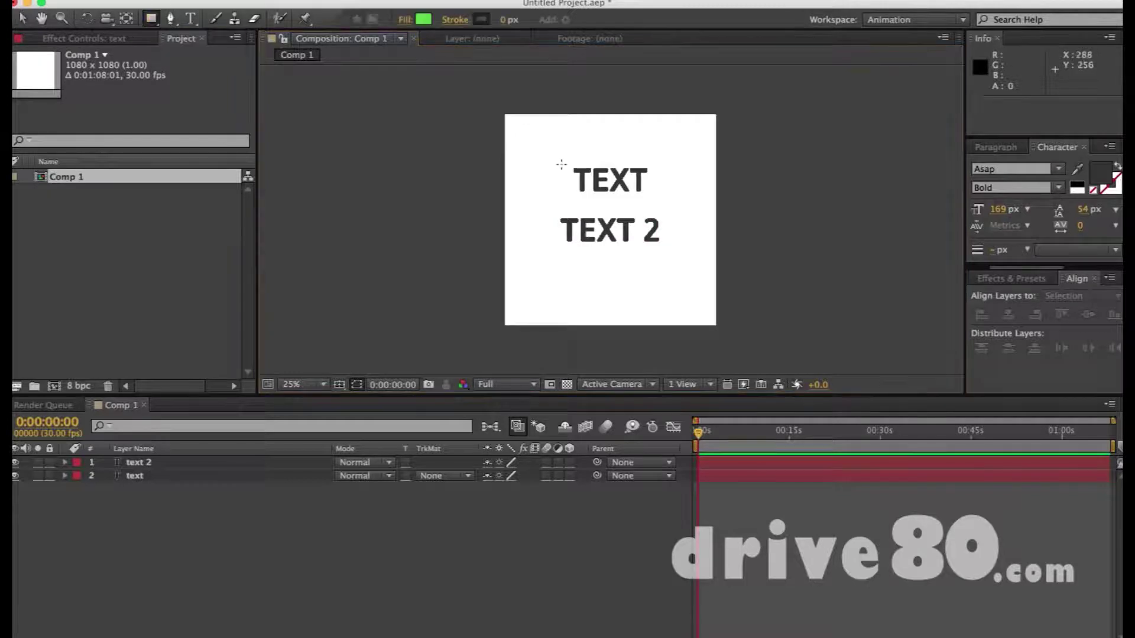
left_click(424, 19)
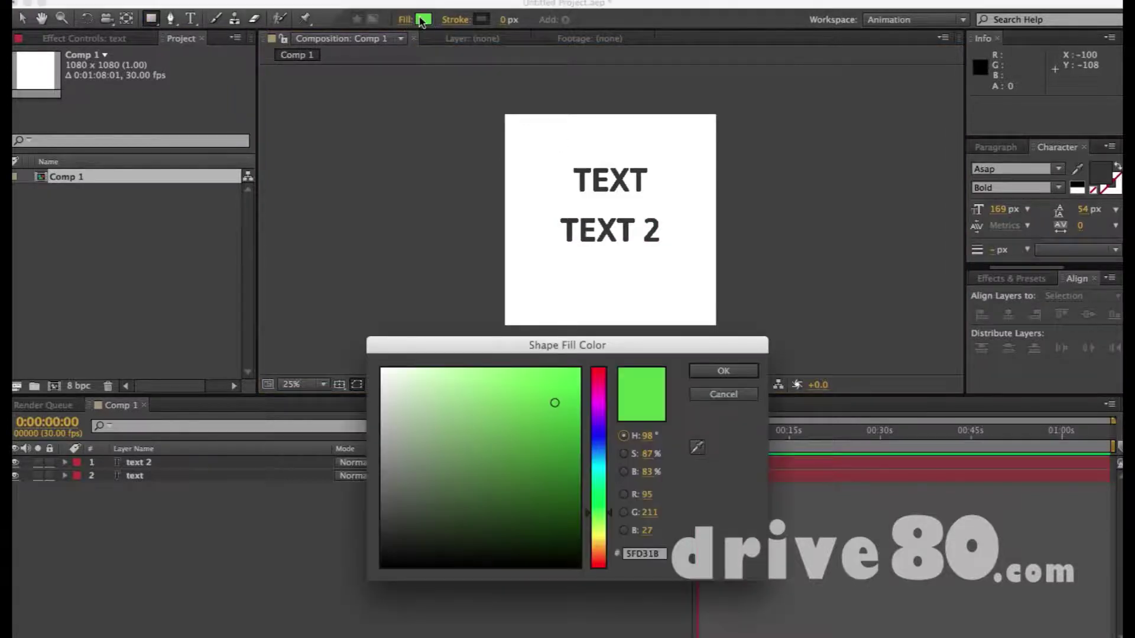
key("Escape")
left_click(456, 21)
key("Return")
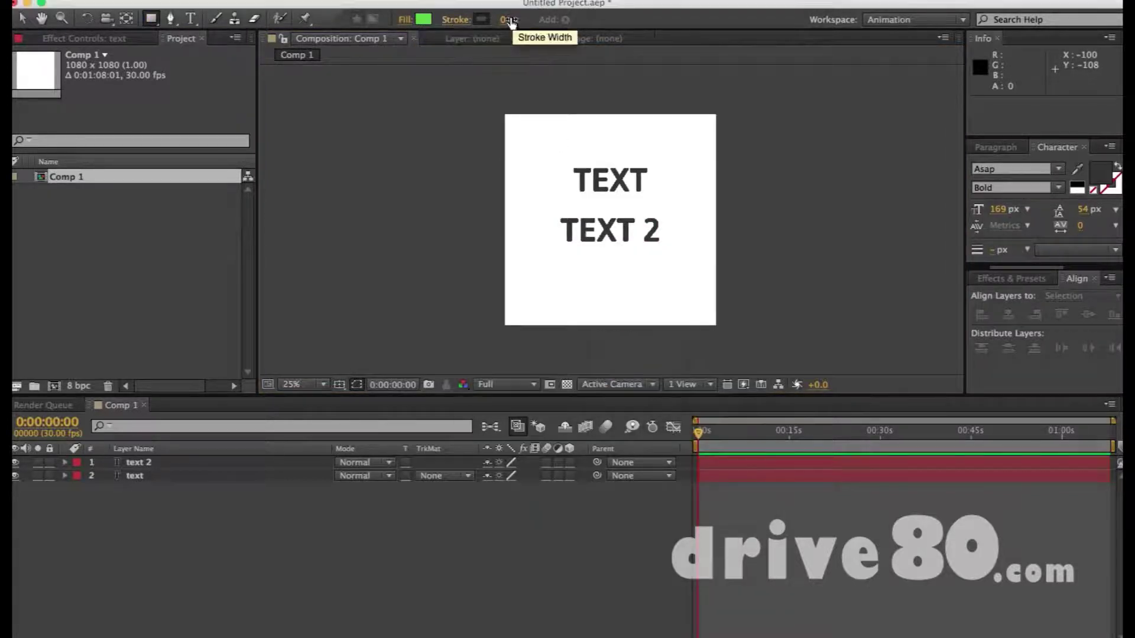
mouse_move(512, 19)
left_mouse_down()
mouse_move(572, 22)
mouse_move(331, 21)
left_mouse_up()
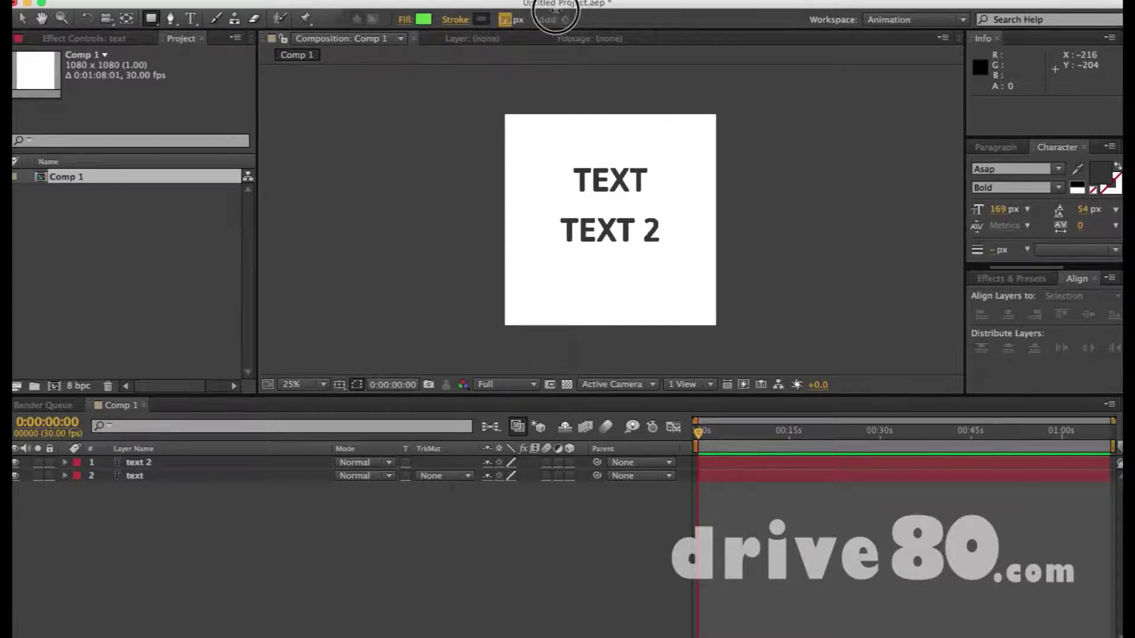
Draw a green rectangle covering the top TEXT line as Shape Layer 1
left_click(555, 173)
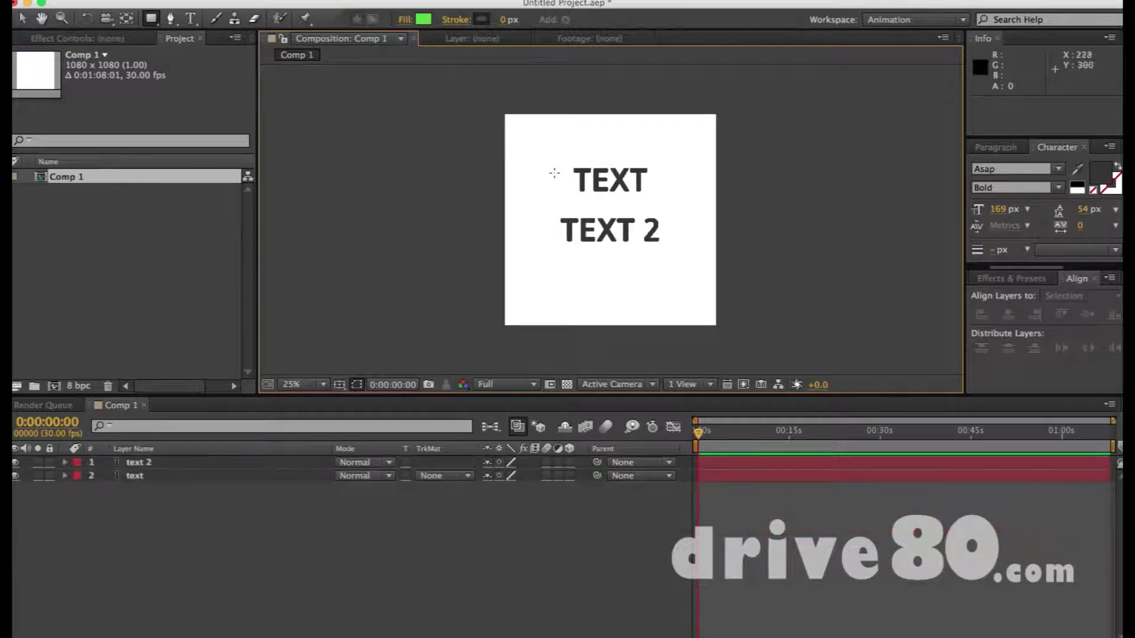
left_click_drag(536, 165, 691, 192)
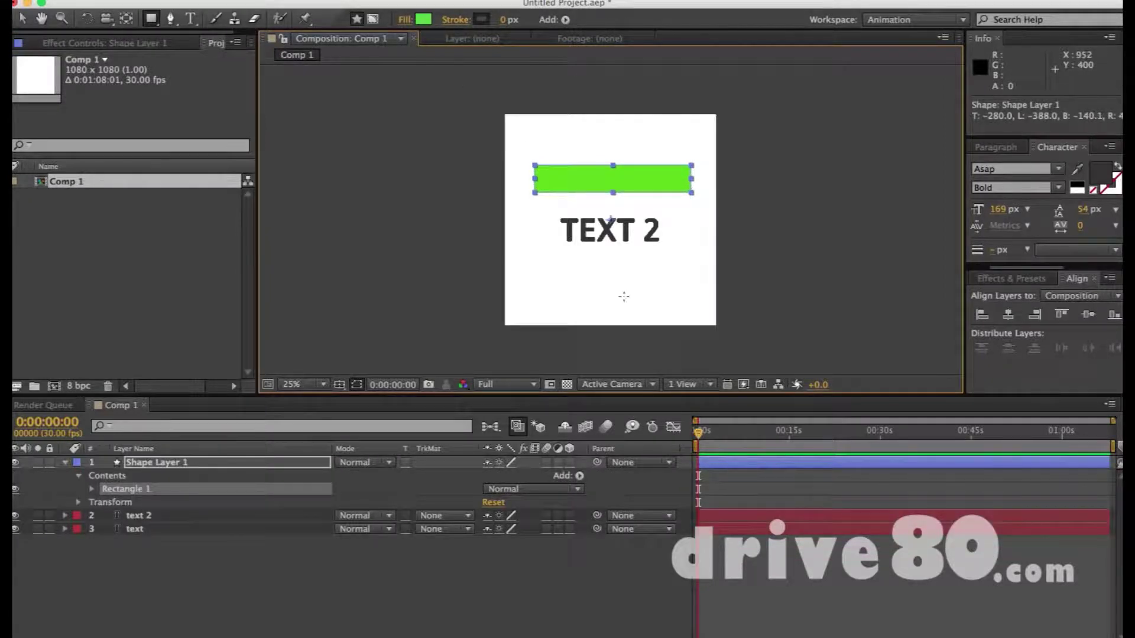
left_click(22, 19)
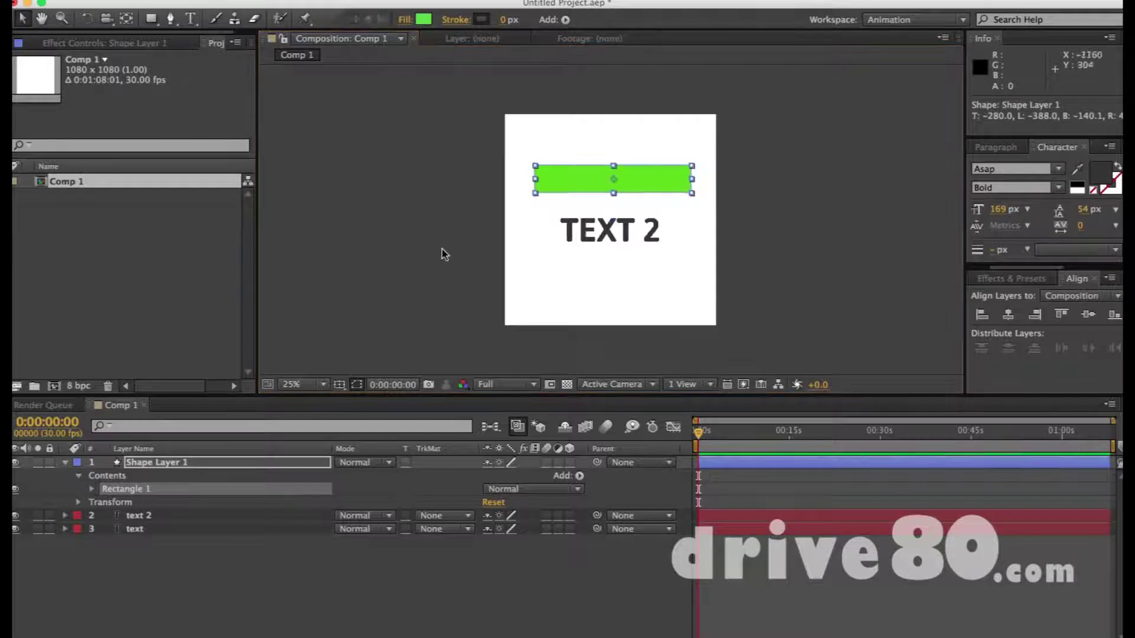
left_click(432, 231)
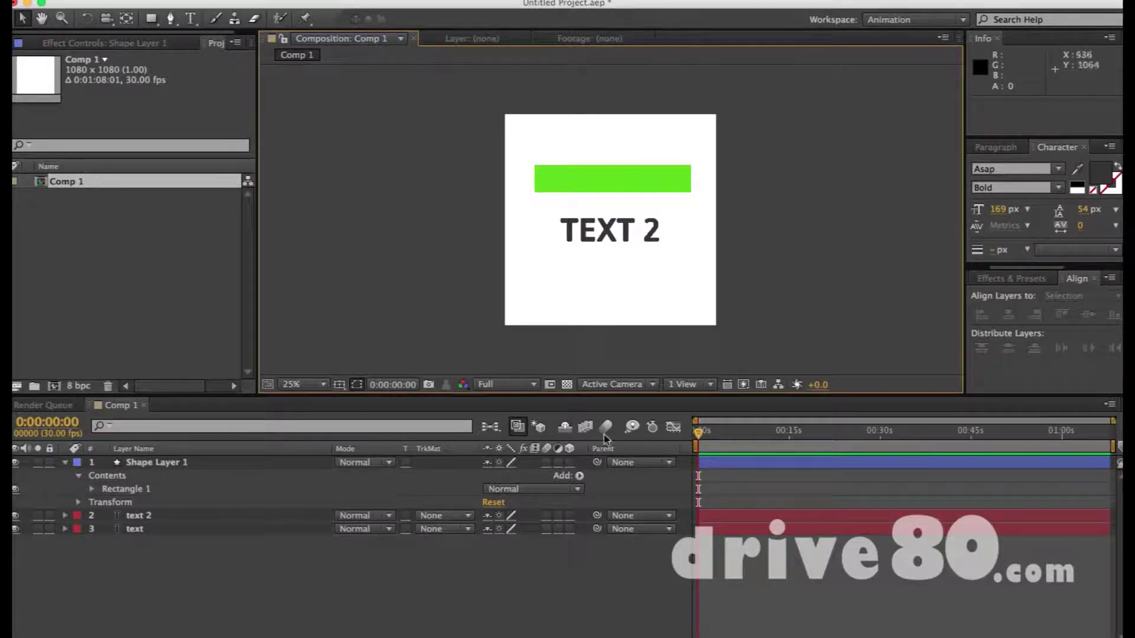
left_click(608, 181)
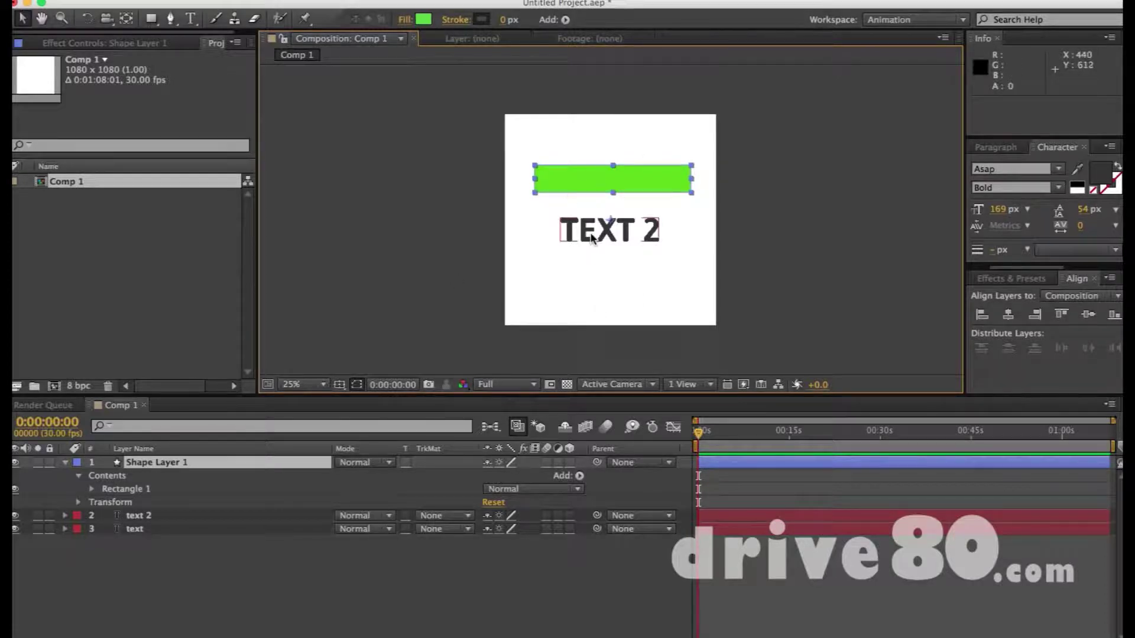
Draw a rectangle over TEXT 2, then delete that Rectangle 2 group from Shape Layer 1
key("q")
left_click_drag(533, 214, 728, 285)
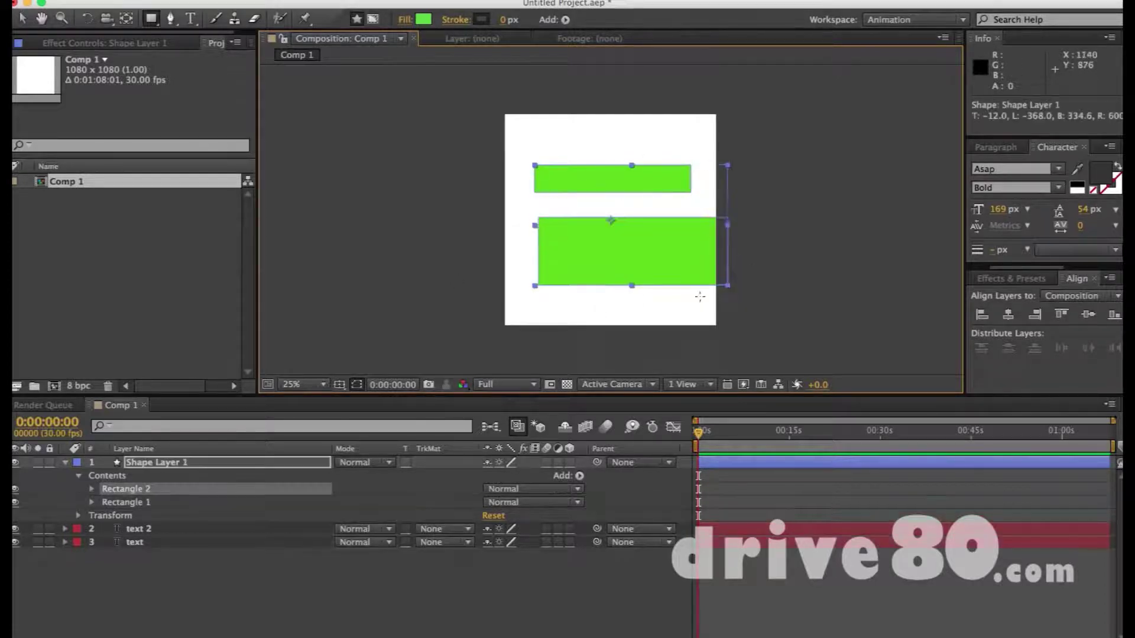
left_click(137, 465)
left_click(138, 502)
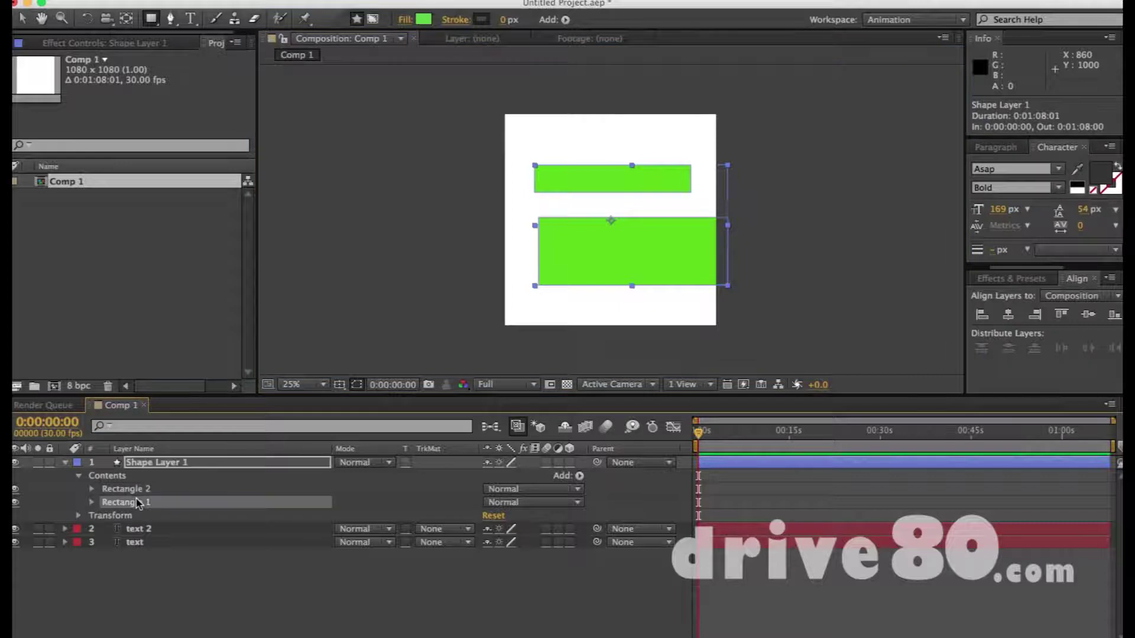
key("v")
key("Delete")
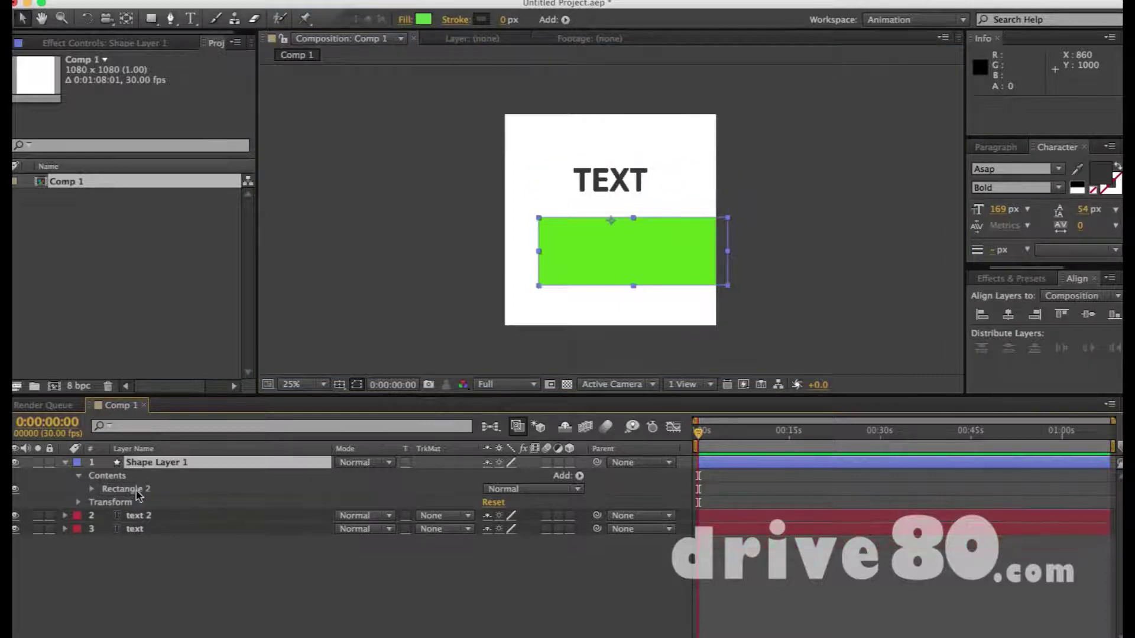
key("super+z")
left_click(137, 502)
key("Delete")
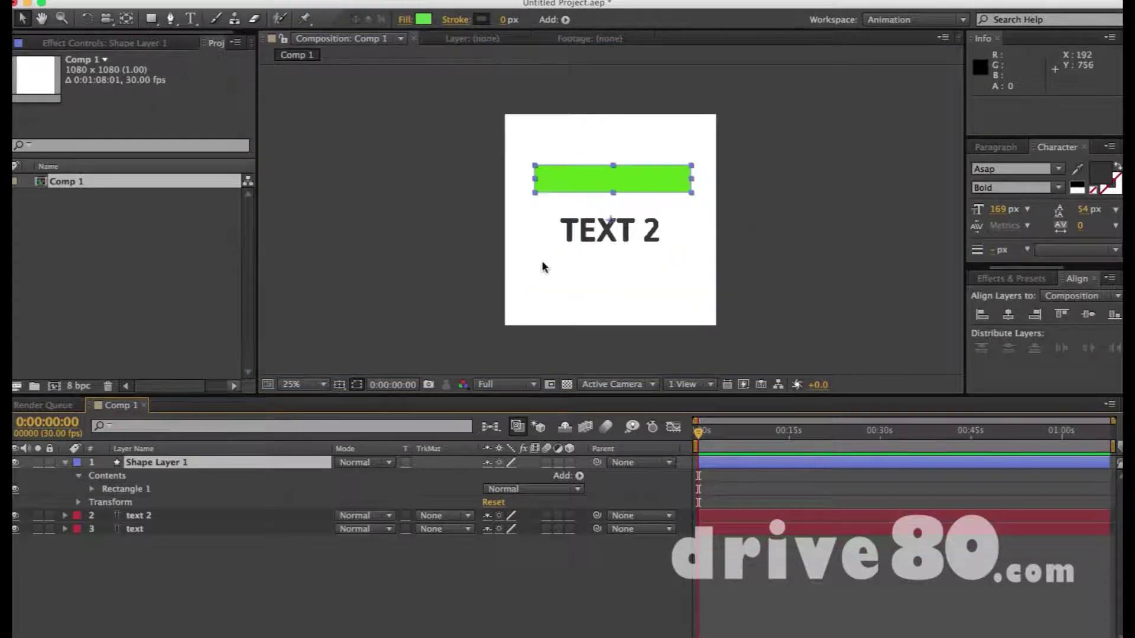
Draw a new rectangle over TEXT 2 on its own layer, Shape Layer 2
left_click(546, 264)
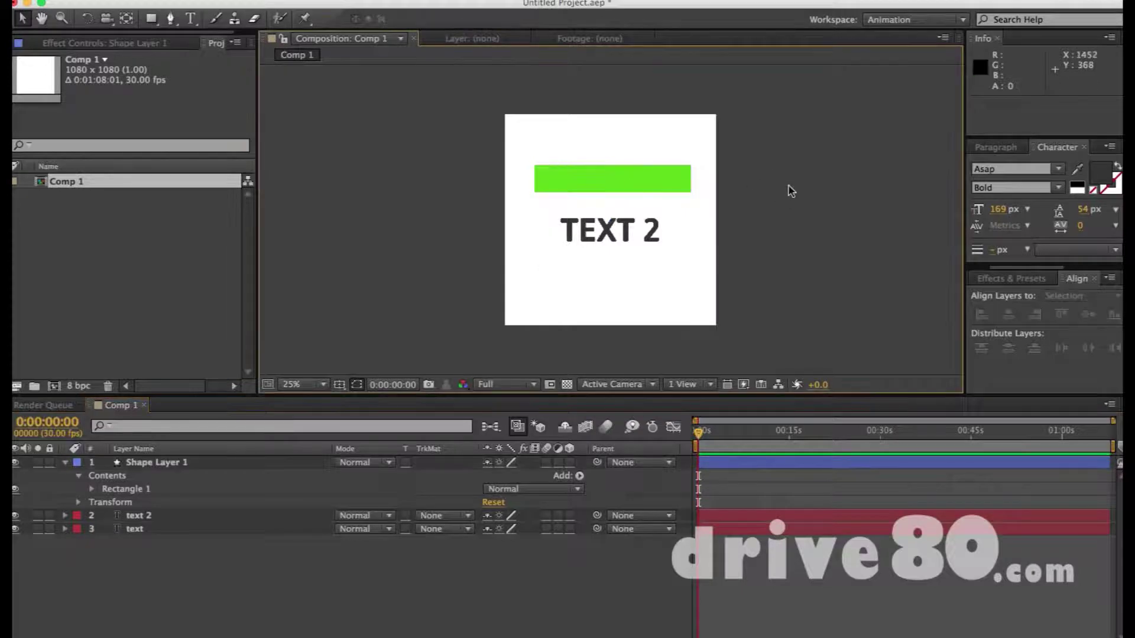
key("q")
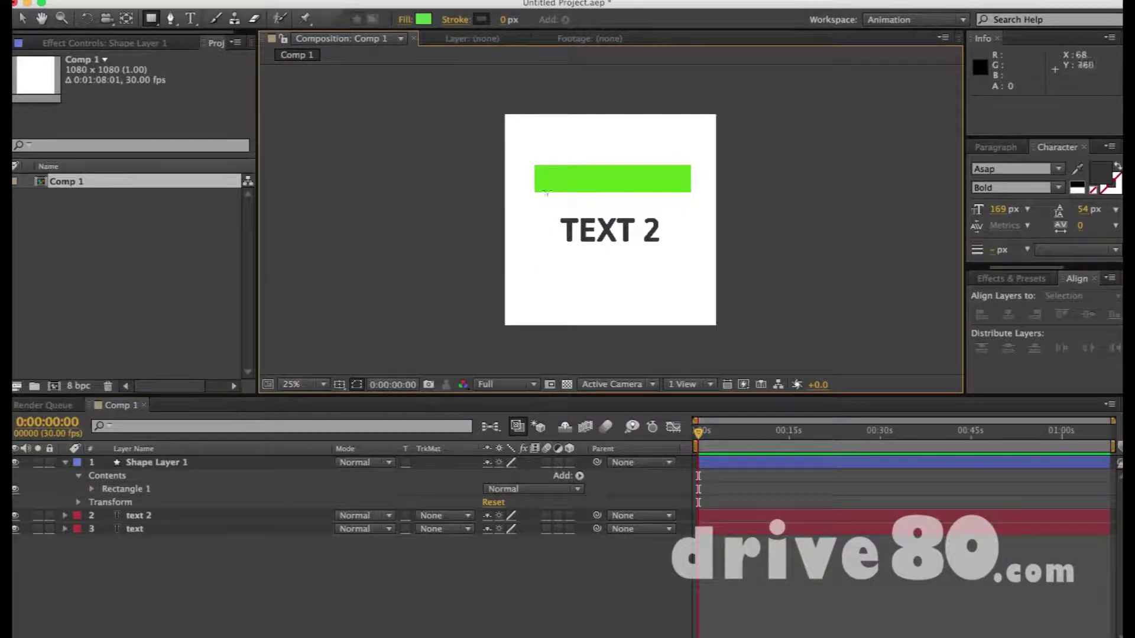
left_click_drag(535, 217, 699, 242)
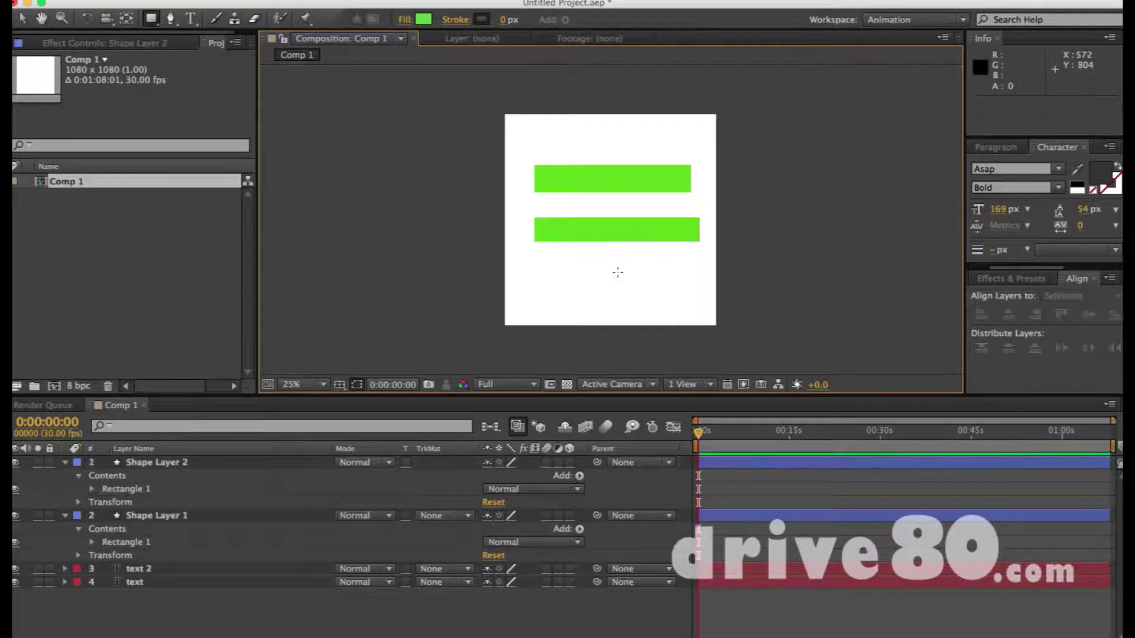
key("v")
left_click(599, 225)
left_click(597, 183)
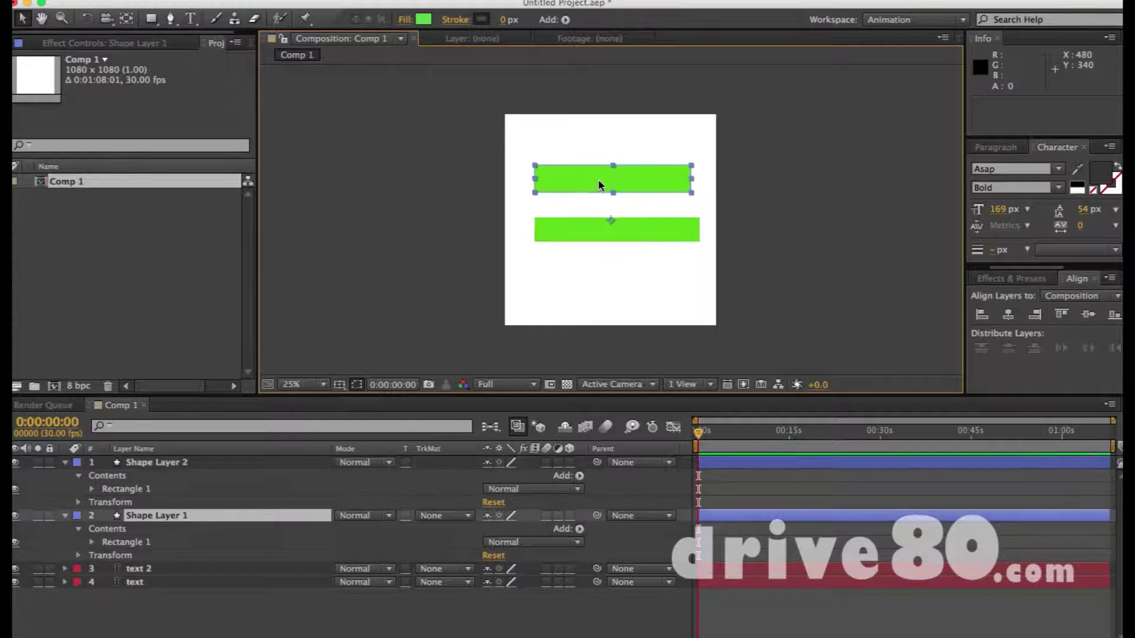
left_click(149, 569)
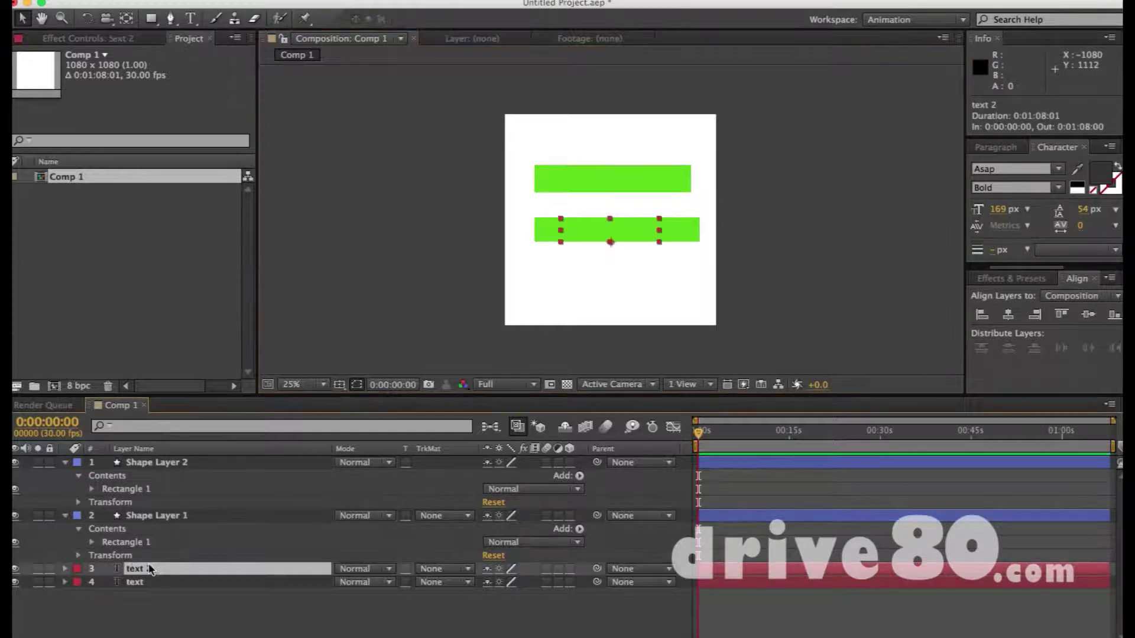
Reorder layers so Shape Layer 1 sits between text 2 and text, Shape Layer 2 on top
left_click(165, 516)
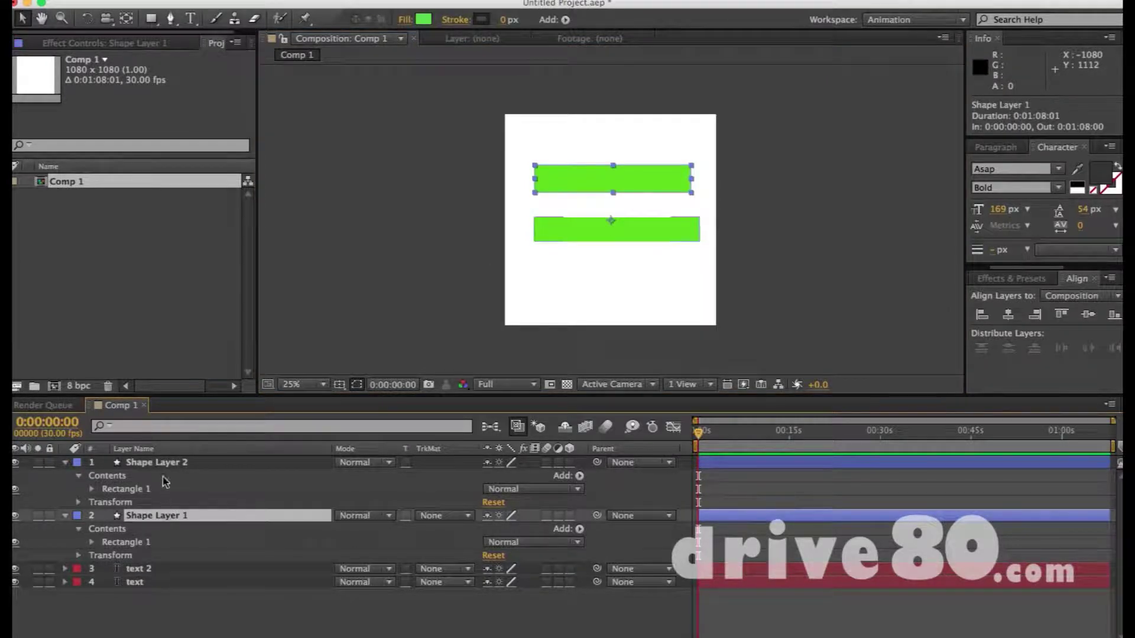
left_click_drag(170, 468, 160, 516)
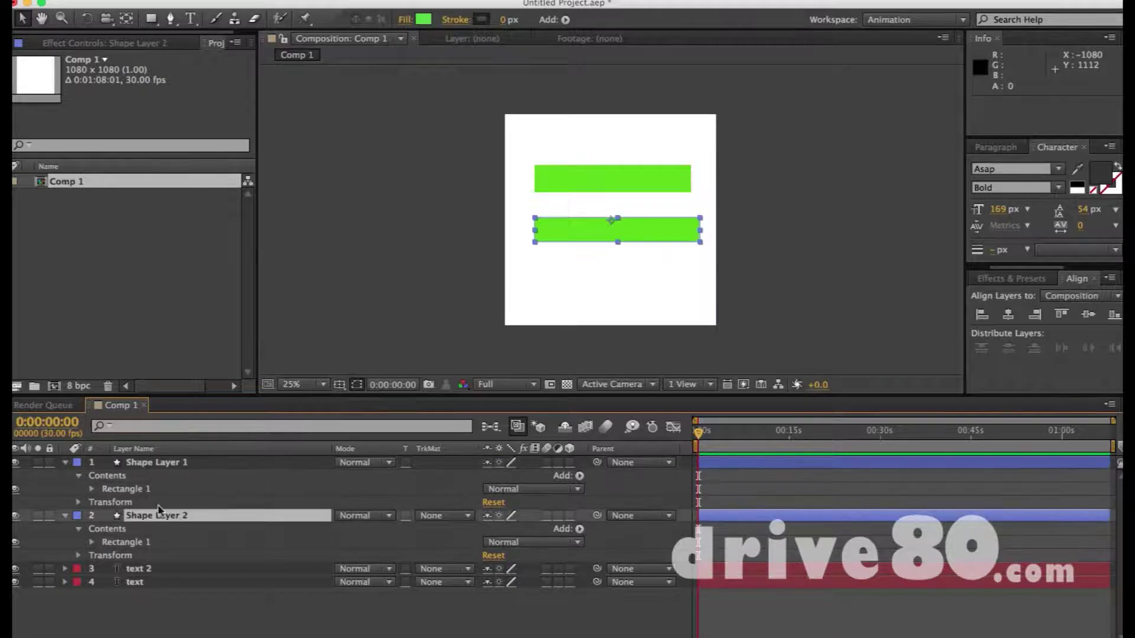
left_click_drag(165, 467, 164, 577)
left_click(140, 581)
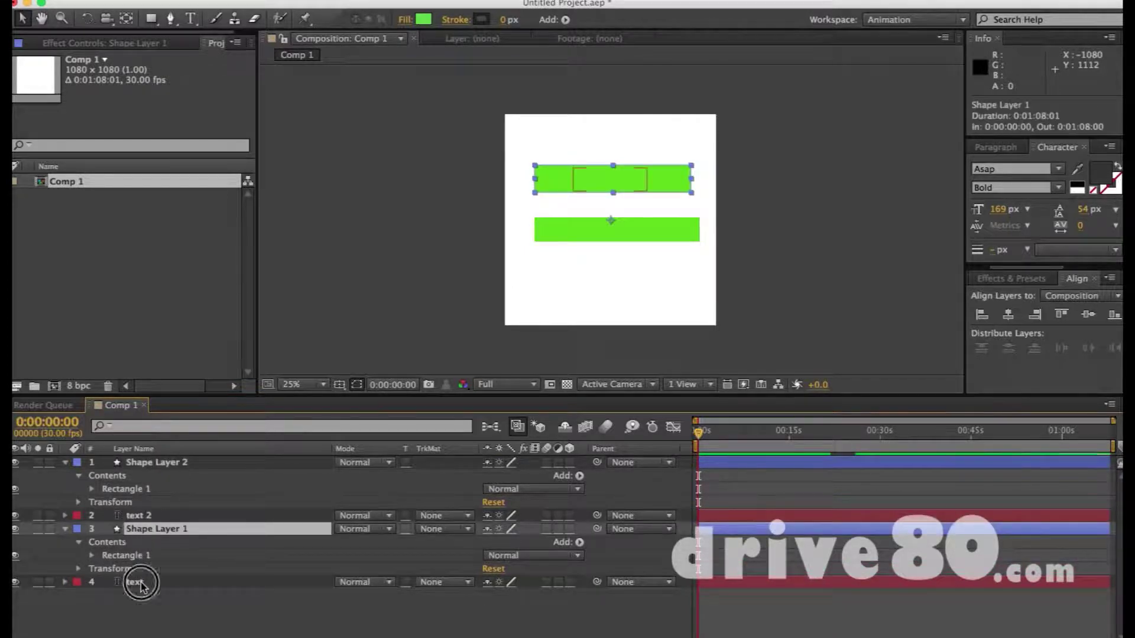
left_click(587, 175)
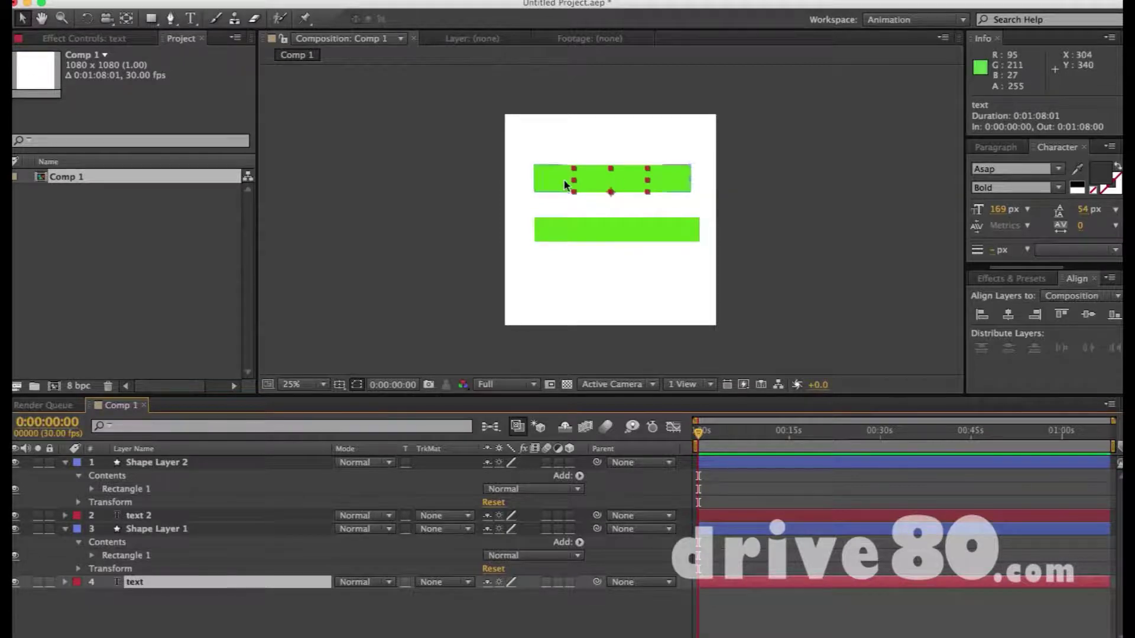
left_click(638, 184, "shift")
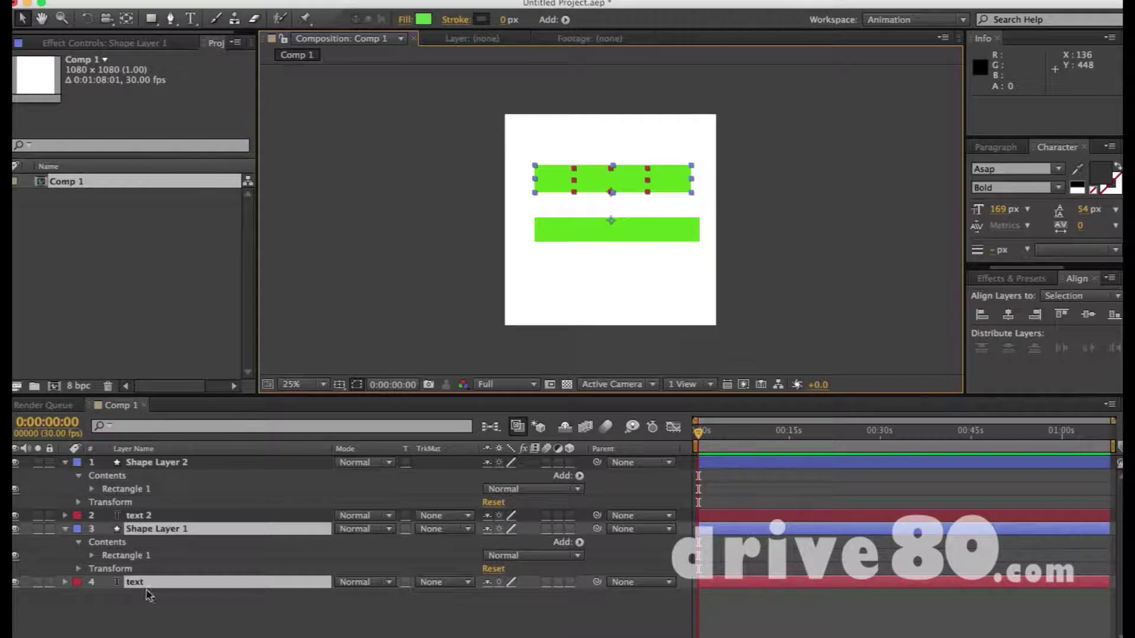
left_click(188, 601)
Rename Shape Layer 1 to 'masker 1' and Shape Layer 2 to 'masker 2'
left_click(172, 529)
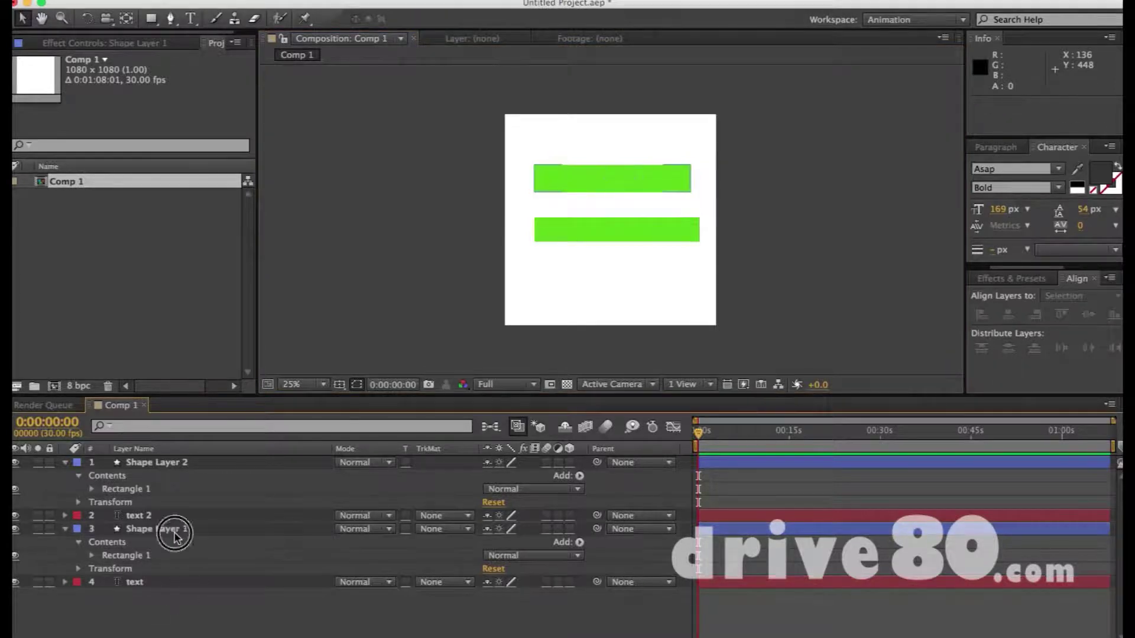
key("Return")
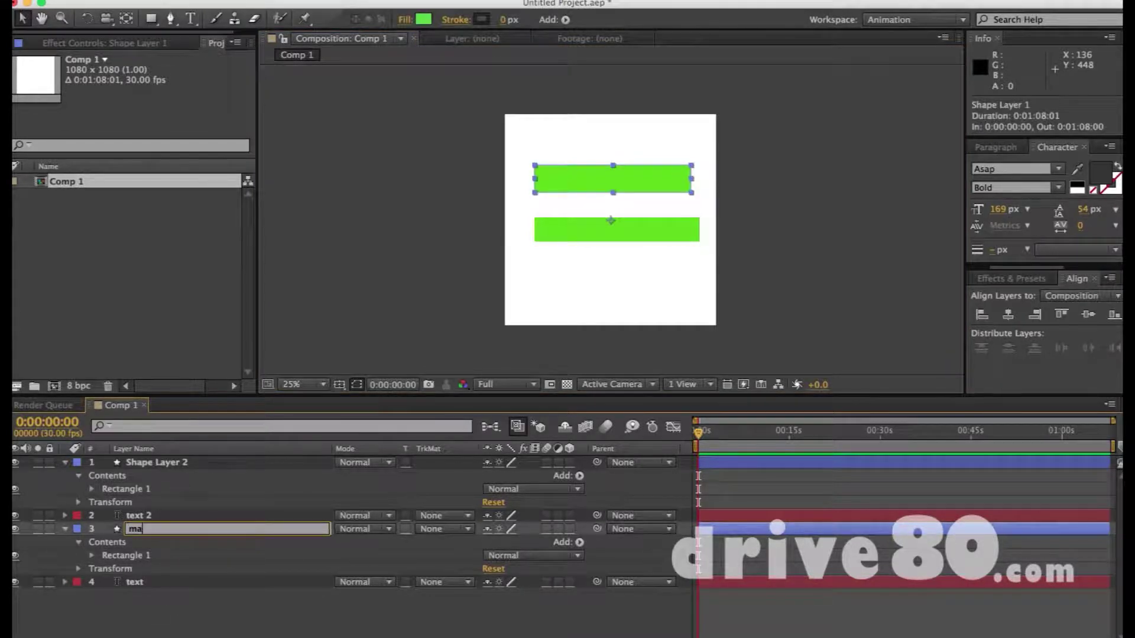
key("Return")
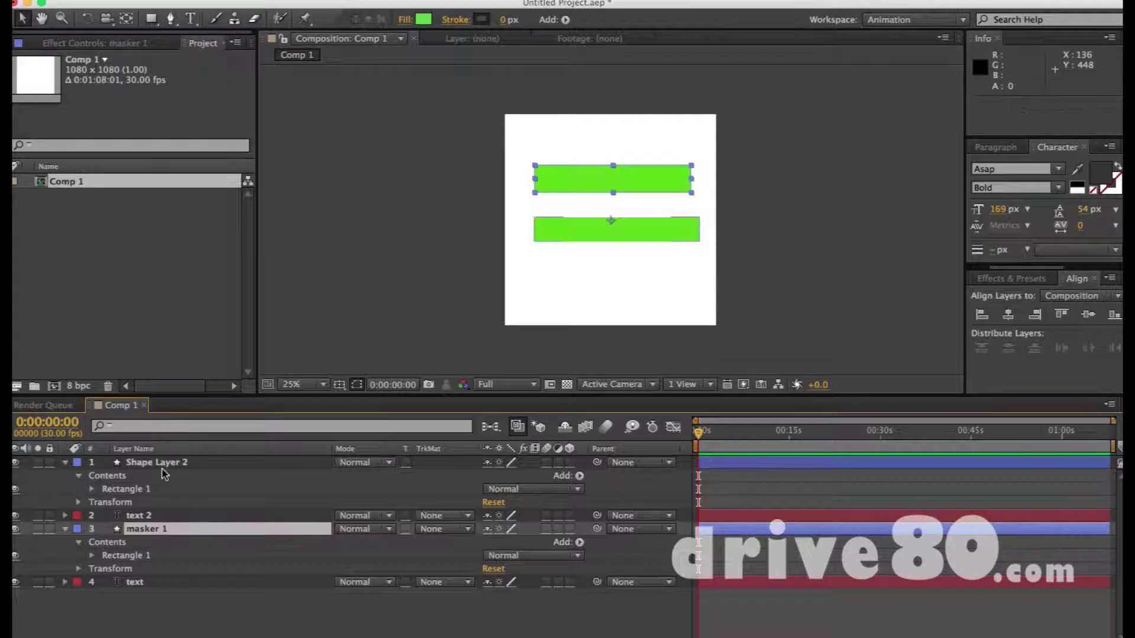
left_click(168, 462)
key("Return")
type("masker 2")
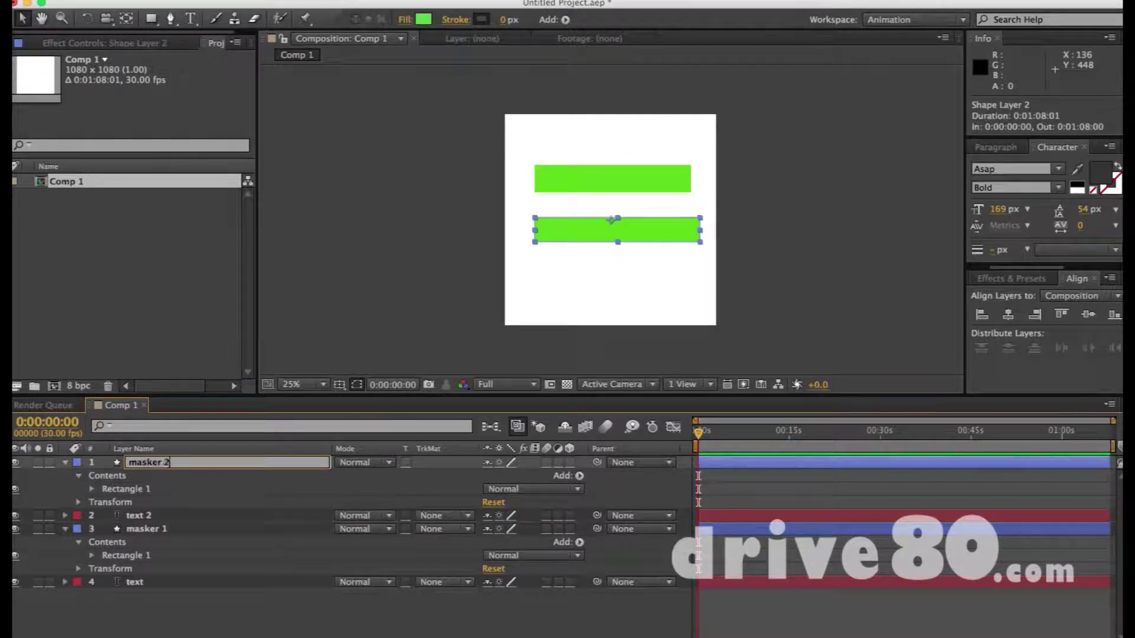
key("Return")
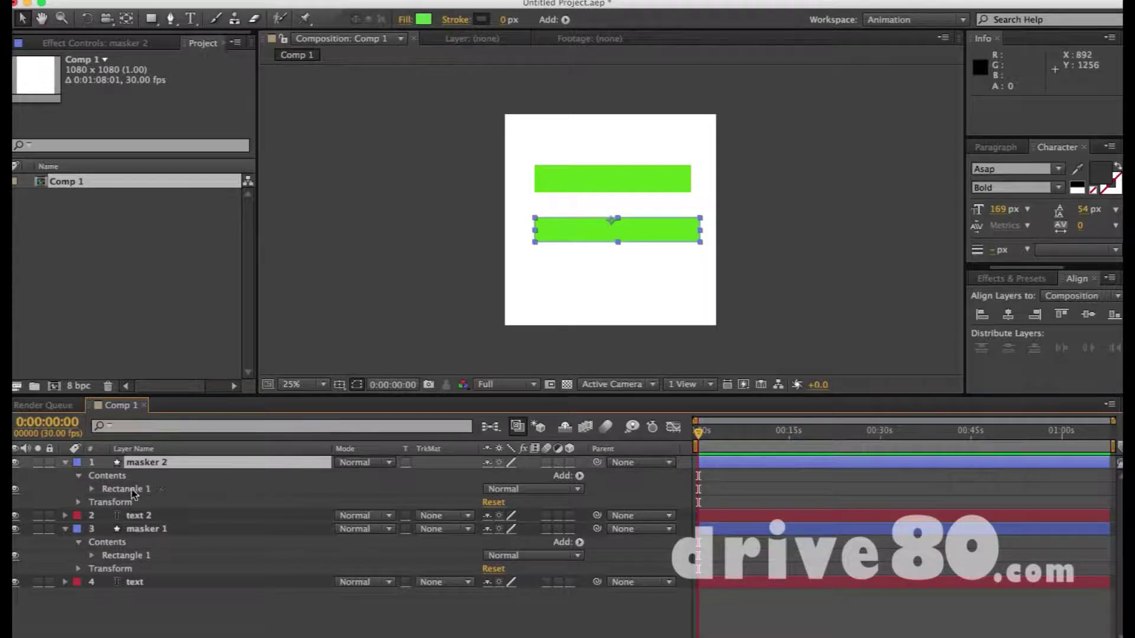
left_click(162, 517)
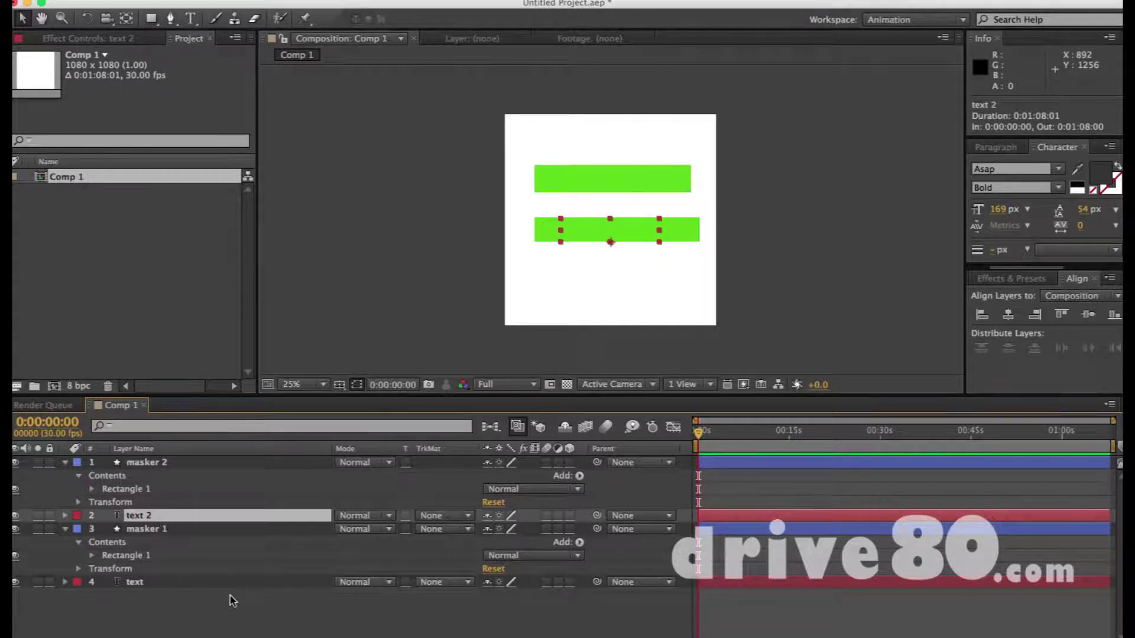
Set the TrkMat of the text and text 2 layers to Alpha Matte
left_click(192, 582, "super")
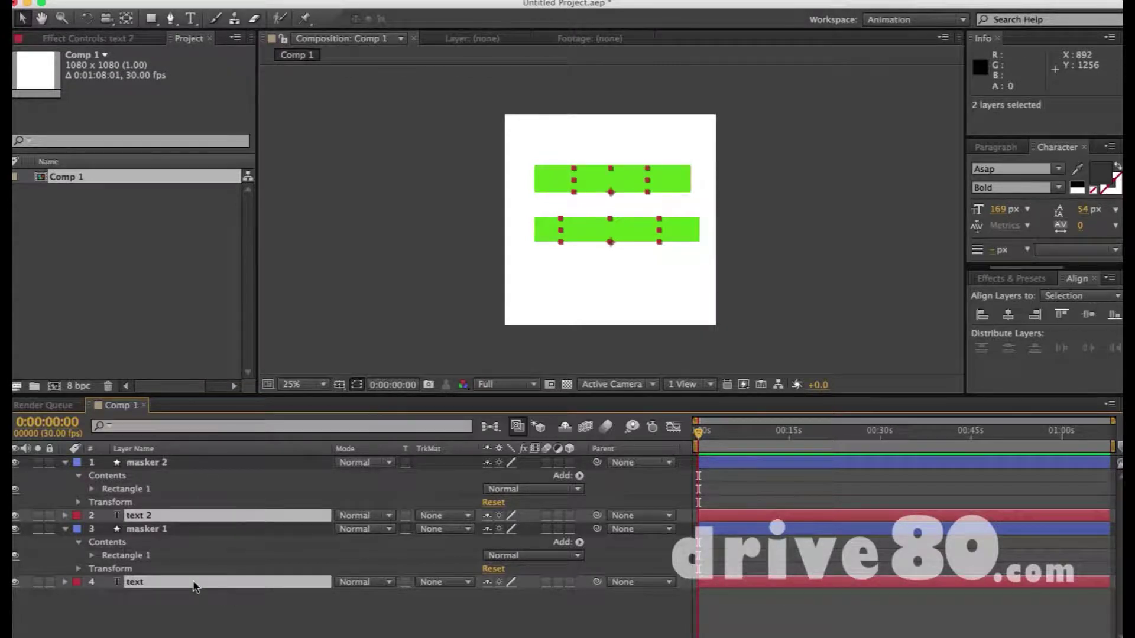
left_click(436, 583)
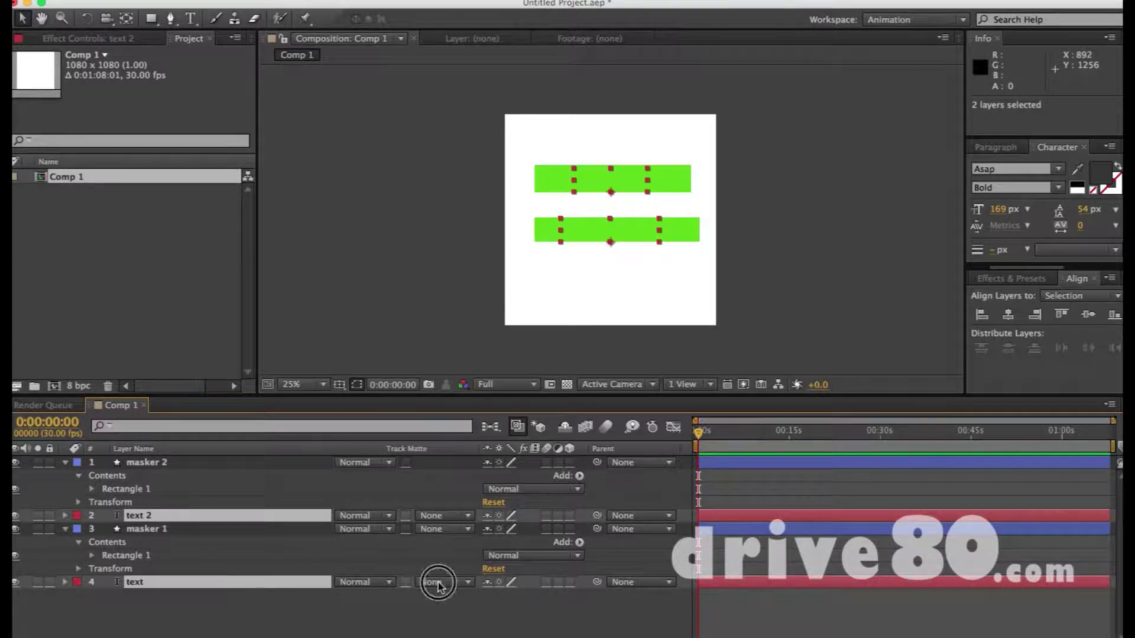
left_click(375, 601)
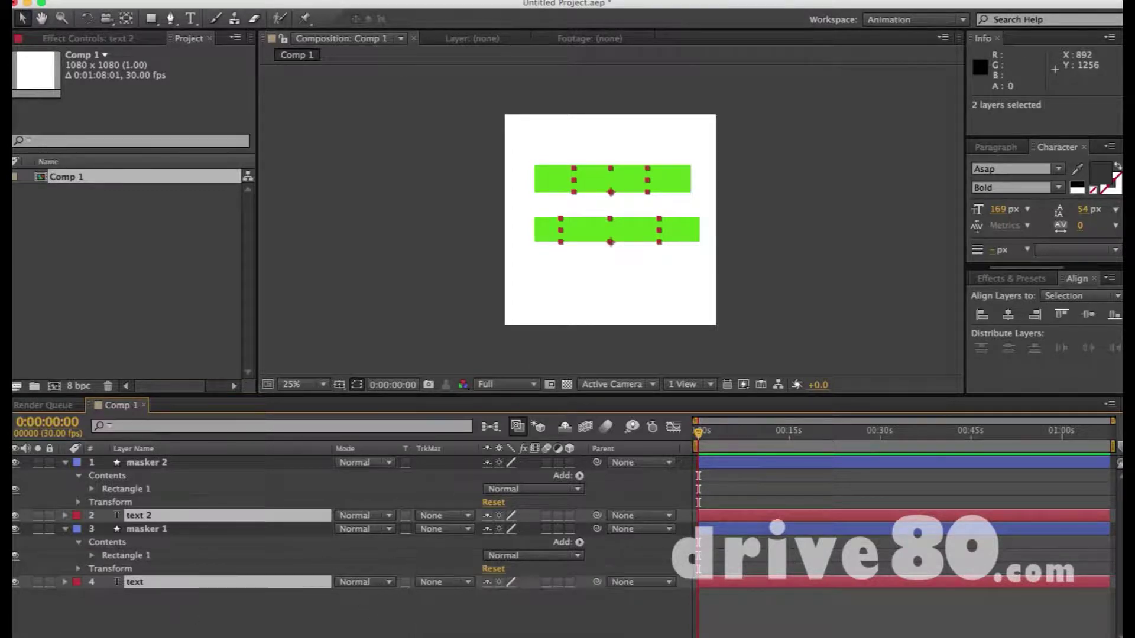
key("F4")
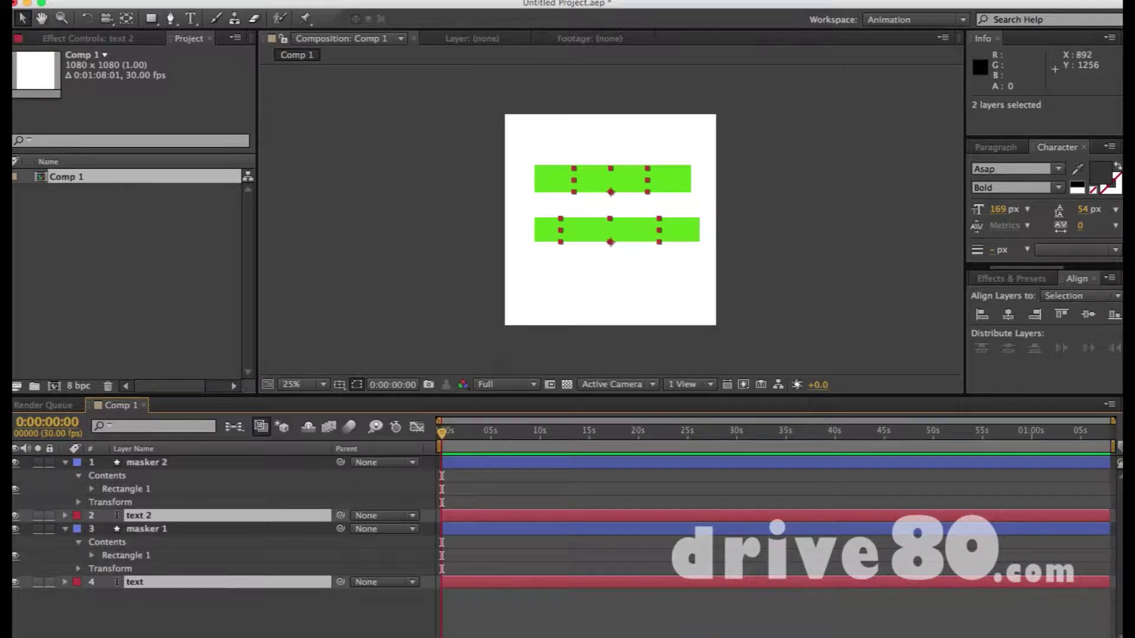
key("F4")
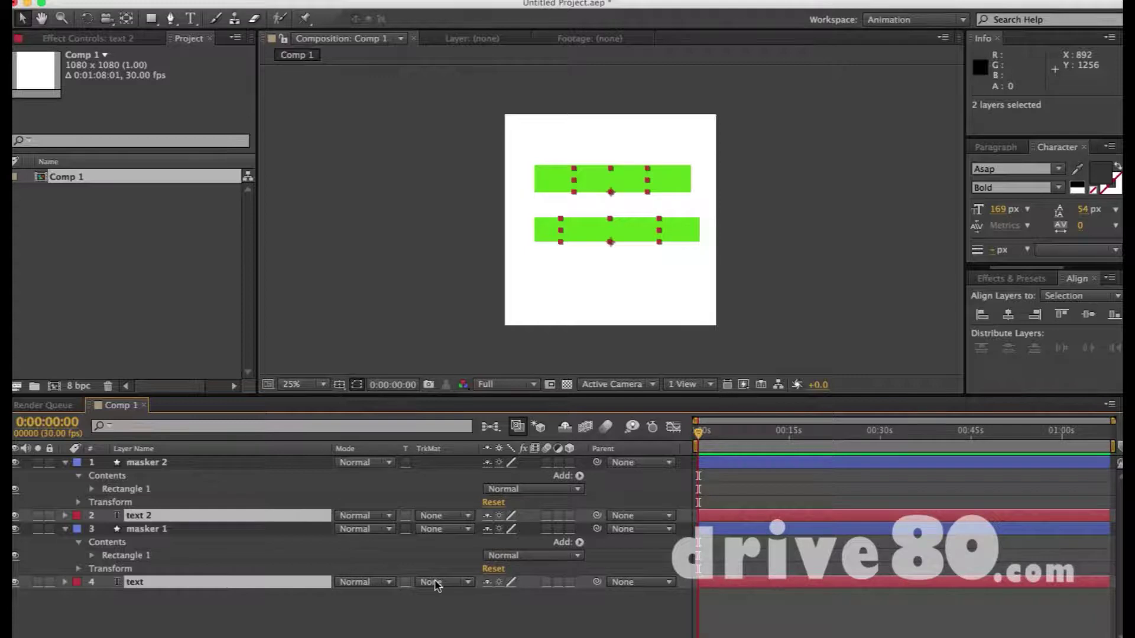
left_click(435, 583)
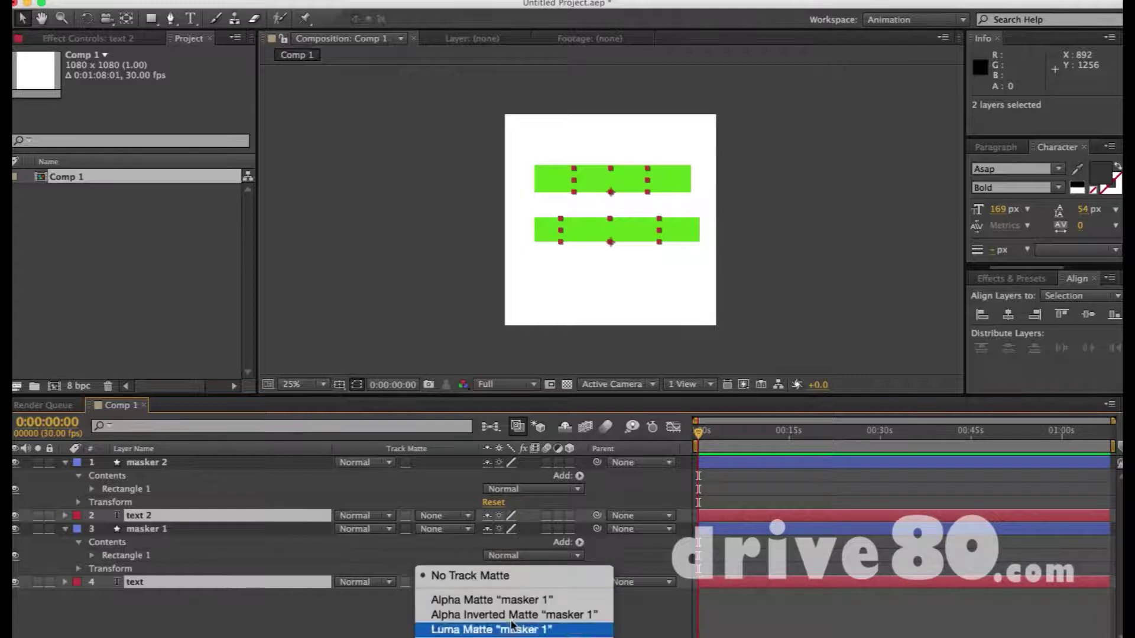
left_click(490, 600)
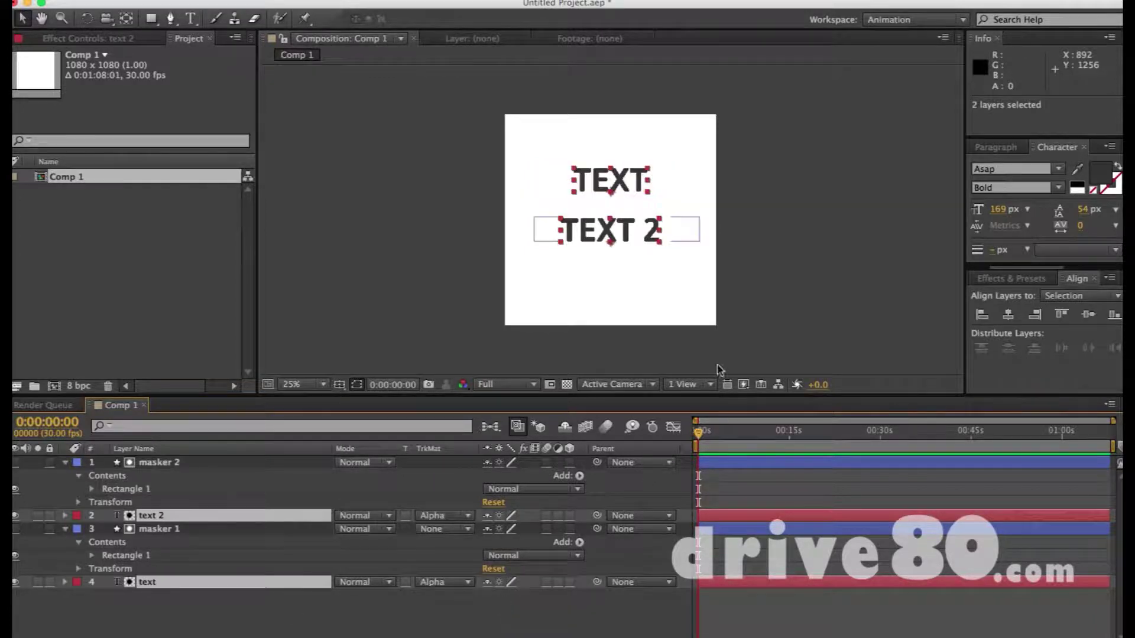
left_click(716, 462)
Drag the TEXT 2 line around the frame to test its matte
left_click(716, 529)
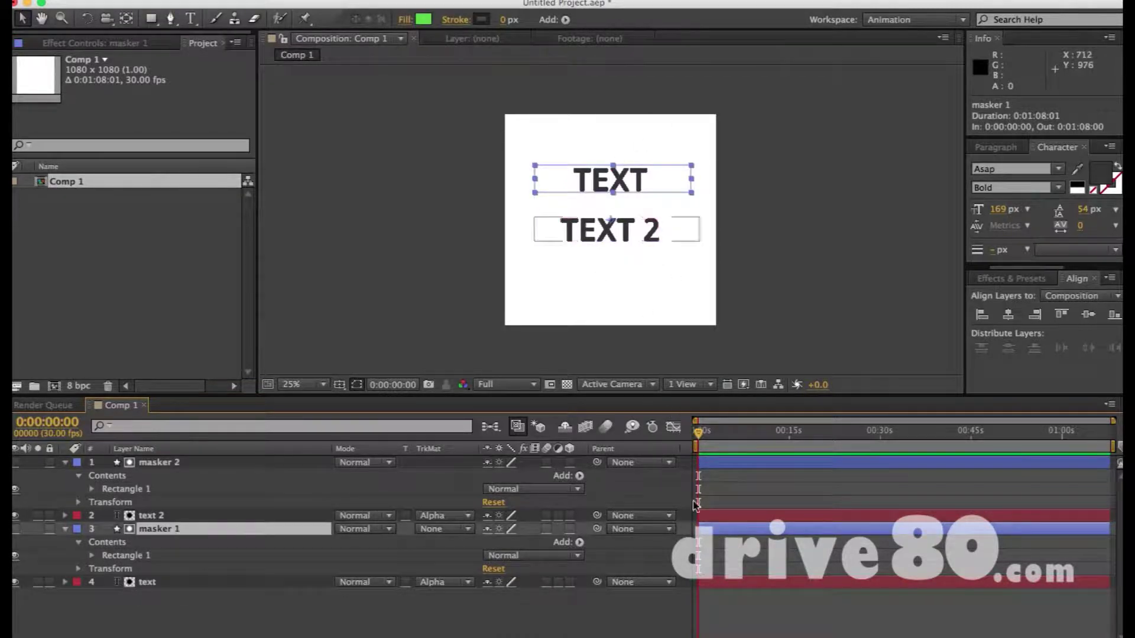
left_click(709, 516)
left_click(634, 240)
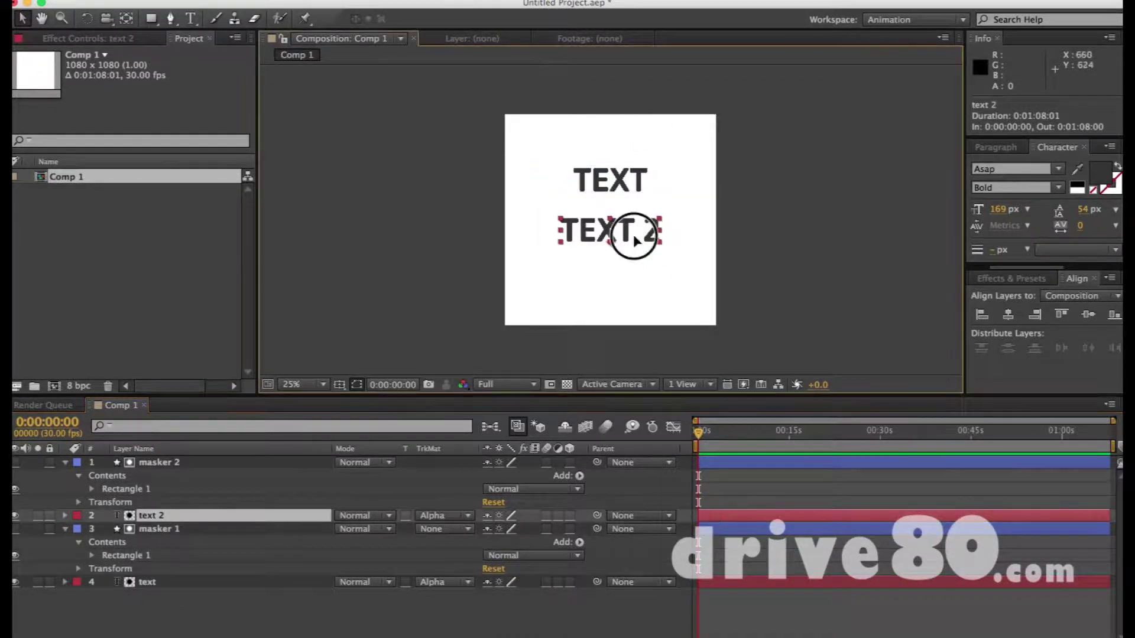
left_click_drag(634, 239, 651, 248)
scroll(718, 447, "up", 3)
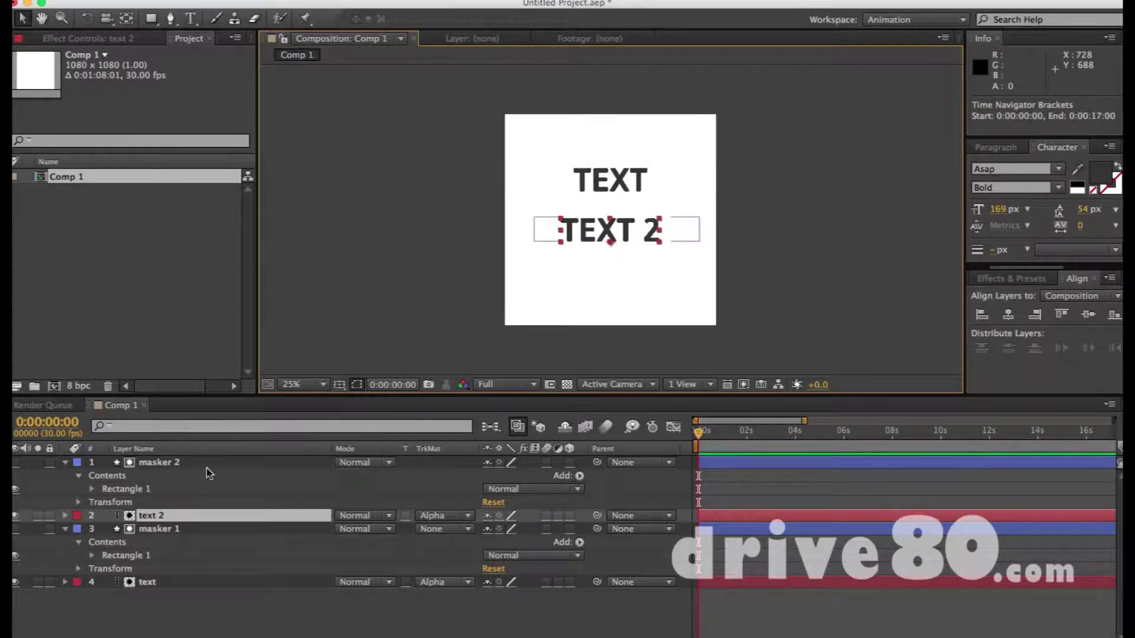
Lock masker 1 and masker 2 with Cmd+L, then select both text layers
left_click(172, 466)
left_click(164, 530, "super")
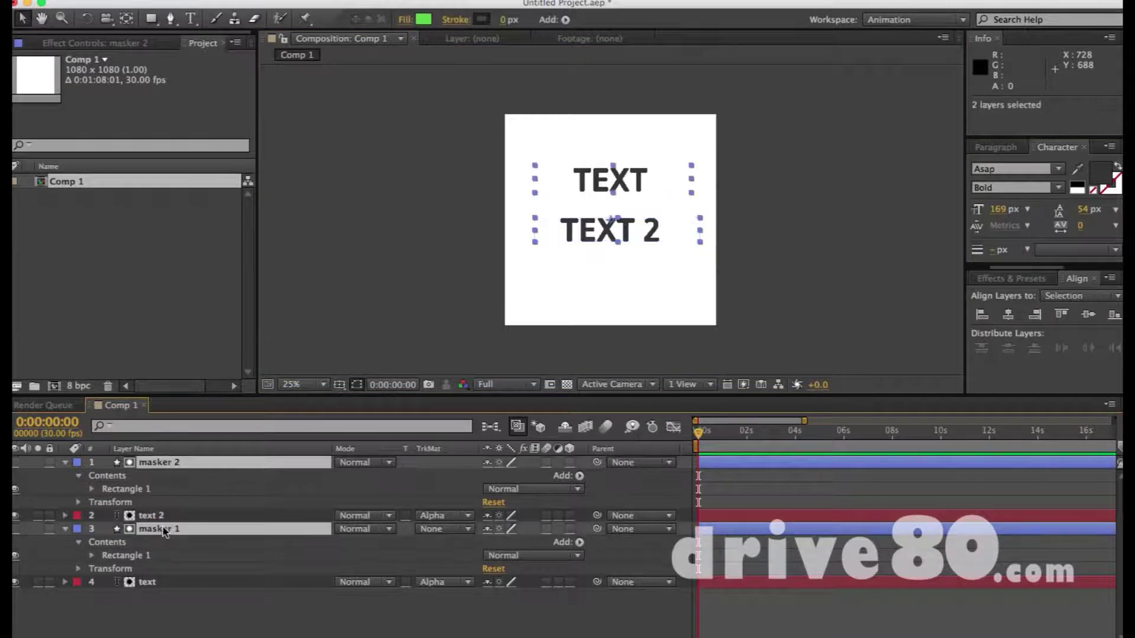
key("super+l")
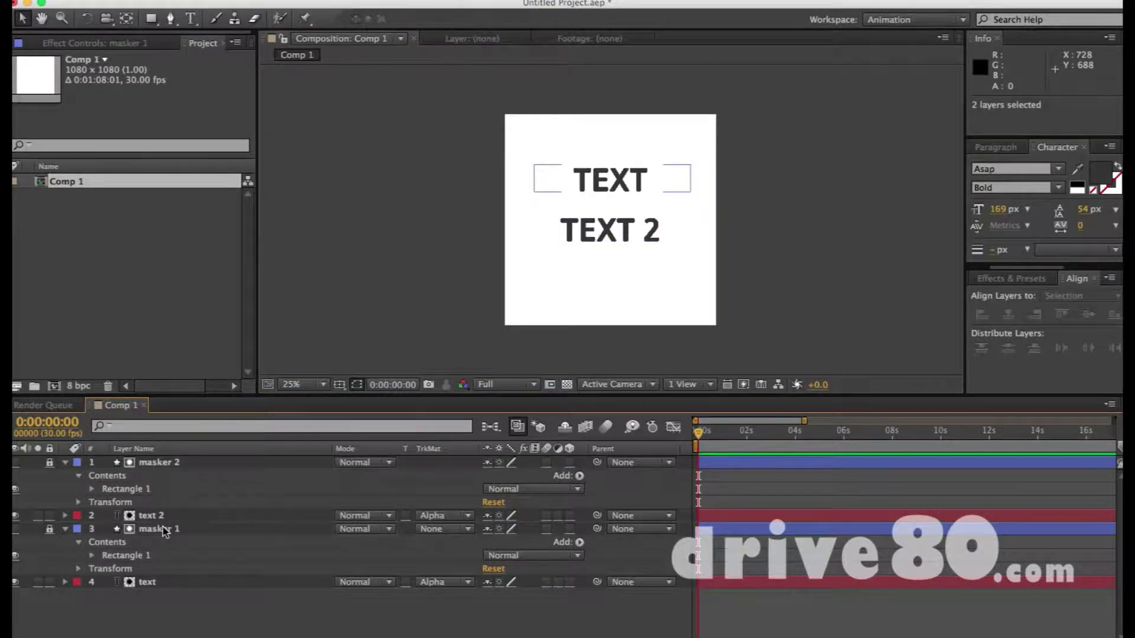
key("super+a")
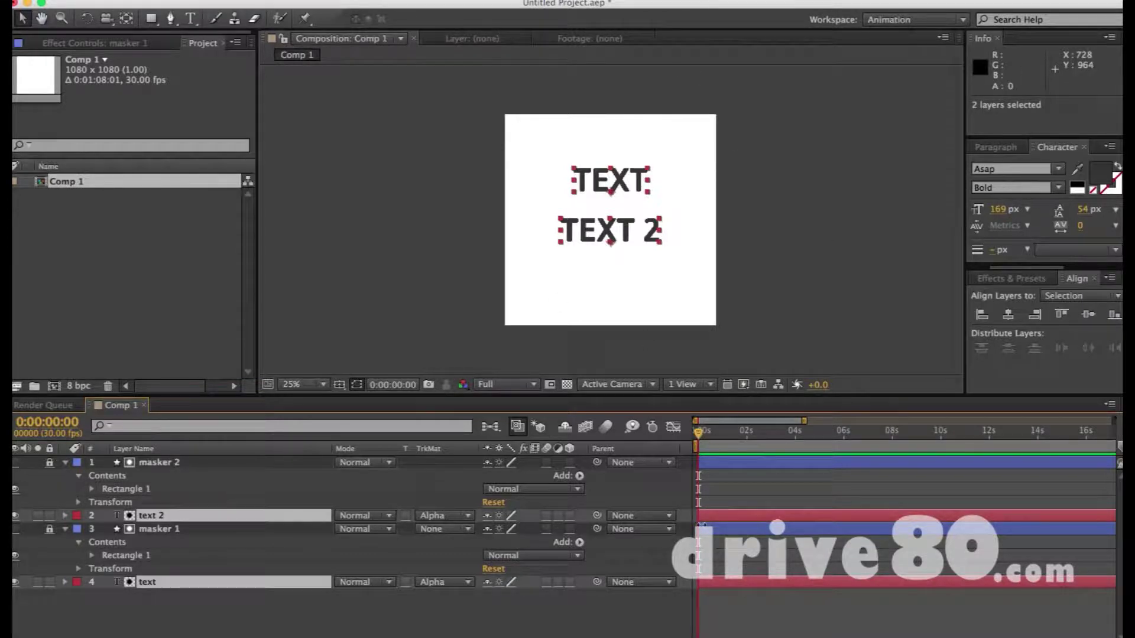
Add Position keyframes on both text layers at 0:00 and frame 14
key("alt+shift+p")
key("equal")
key("equal")
key("equal")
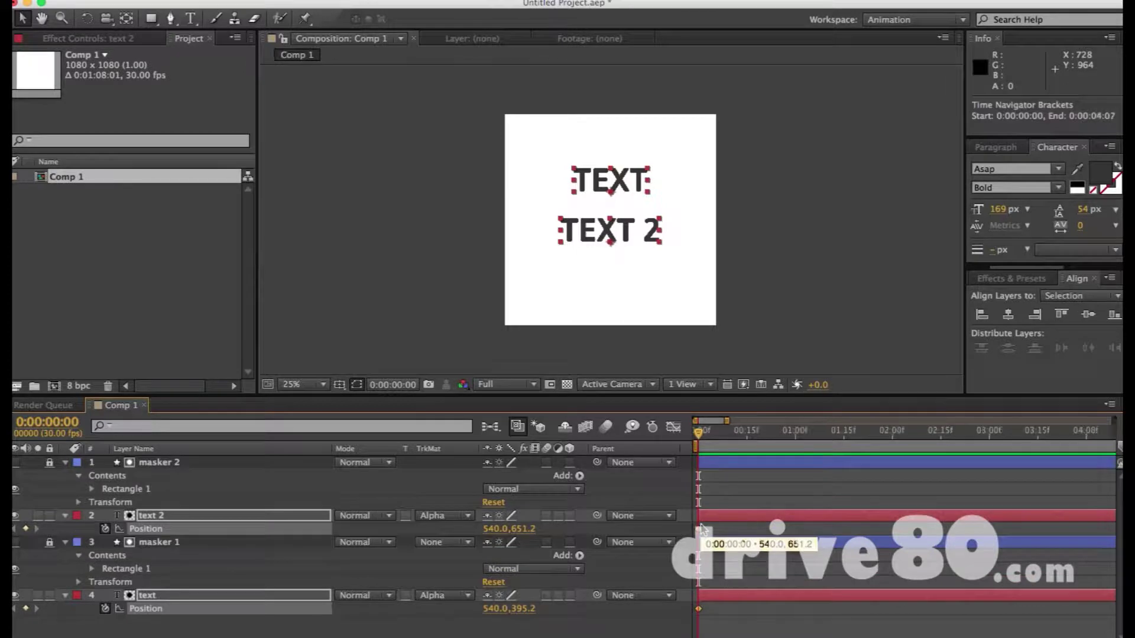
key("minus")
key("minus")
key("minus")
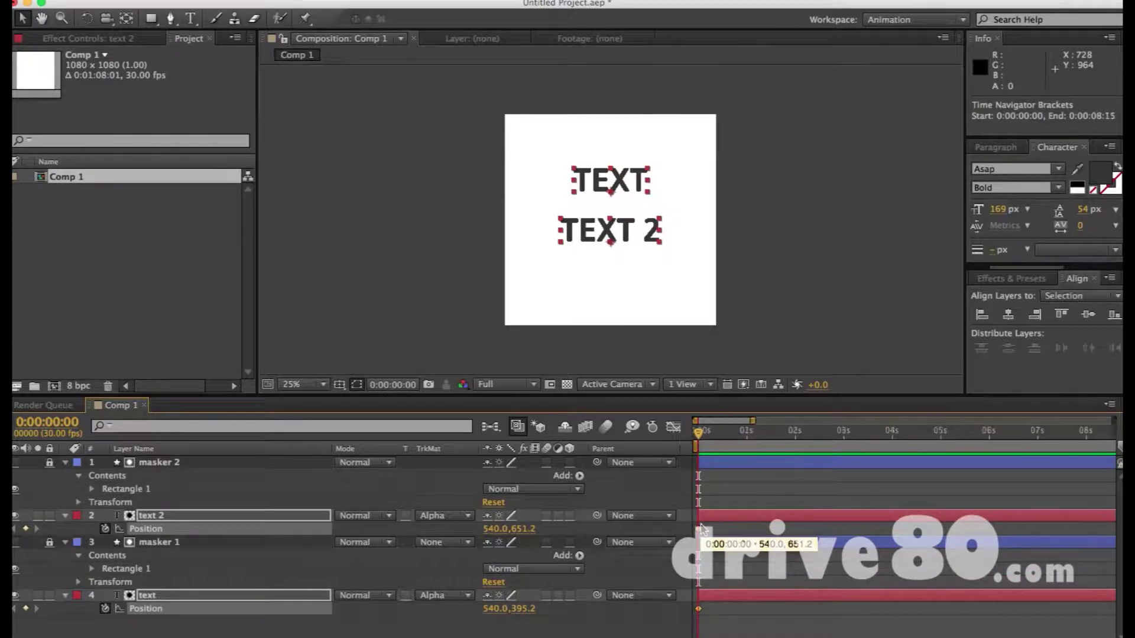
left_click_drag(700, 433, 722, 436)
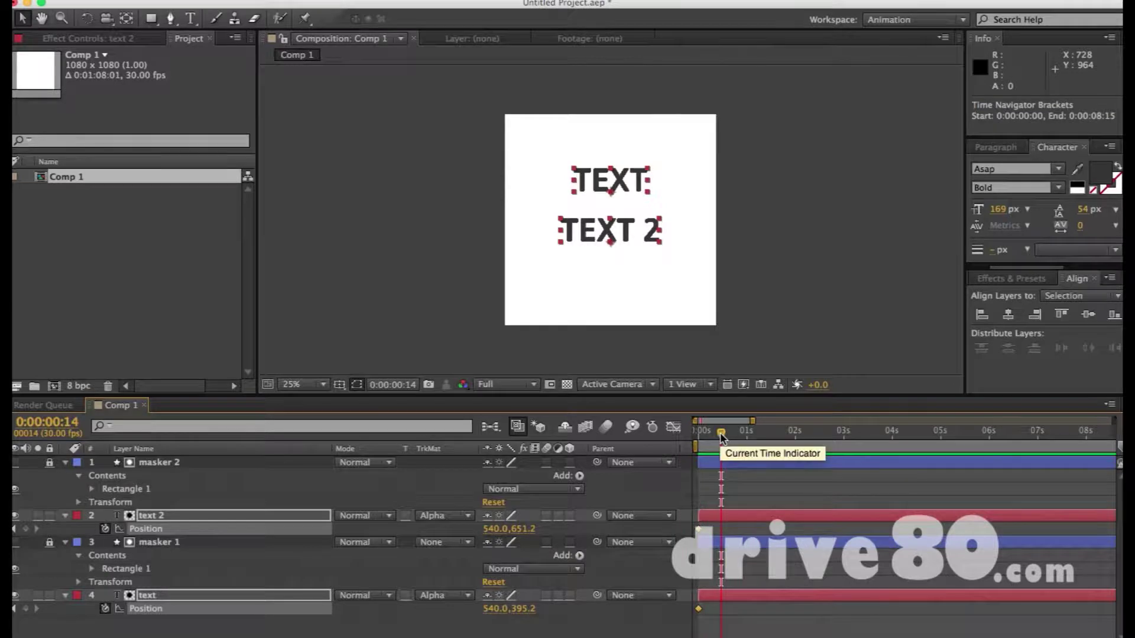
key("alt+shift+p")
At 0:00, push both text lines 144 px down below their mattes
key("Home")
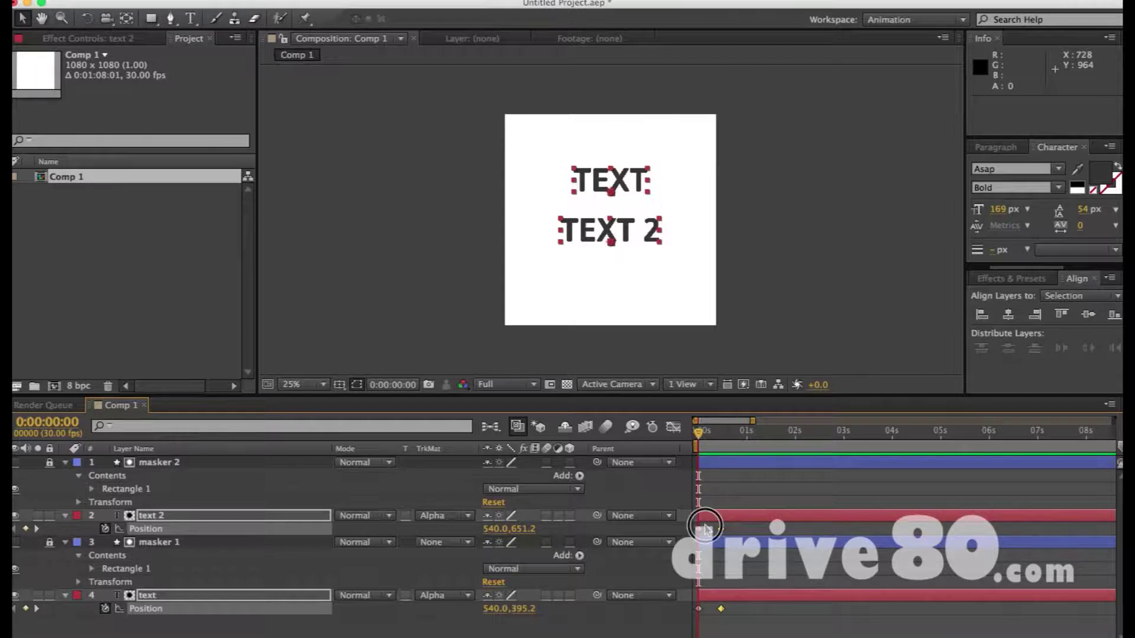
left_click_drag(707, 525, 680, 618)
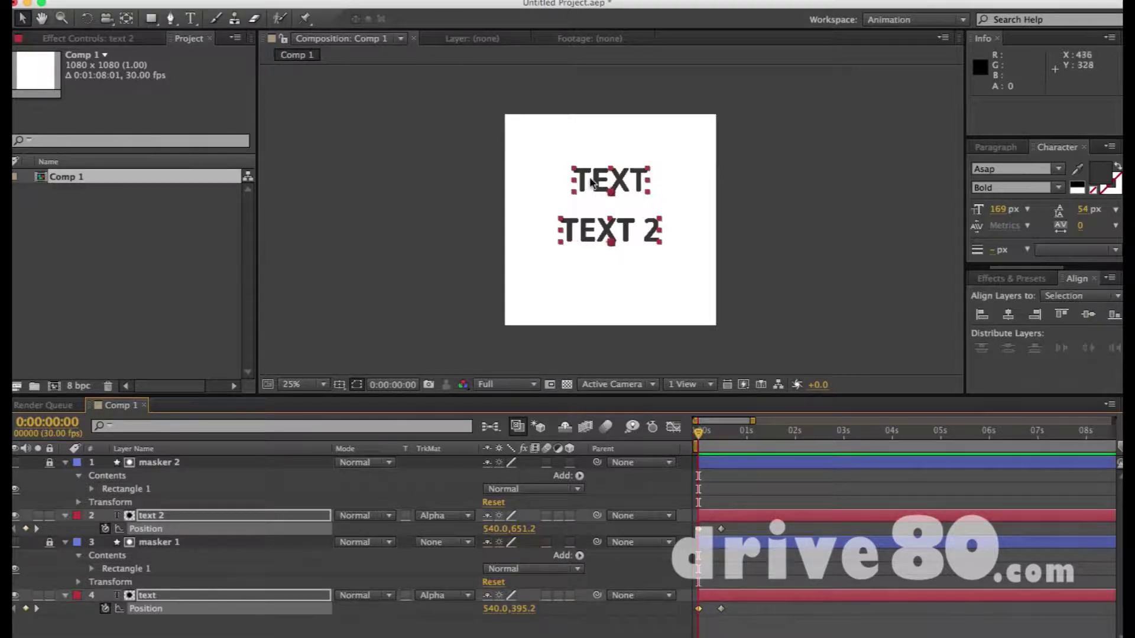
left_click_drag(590, 179, 590, 207)
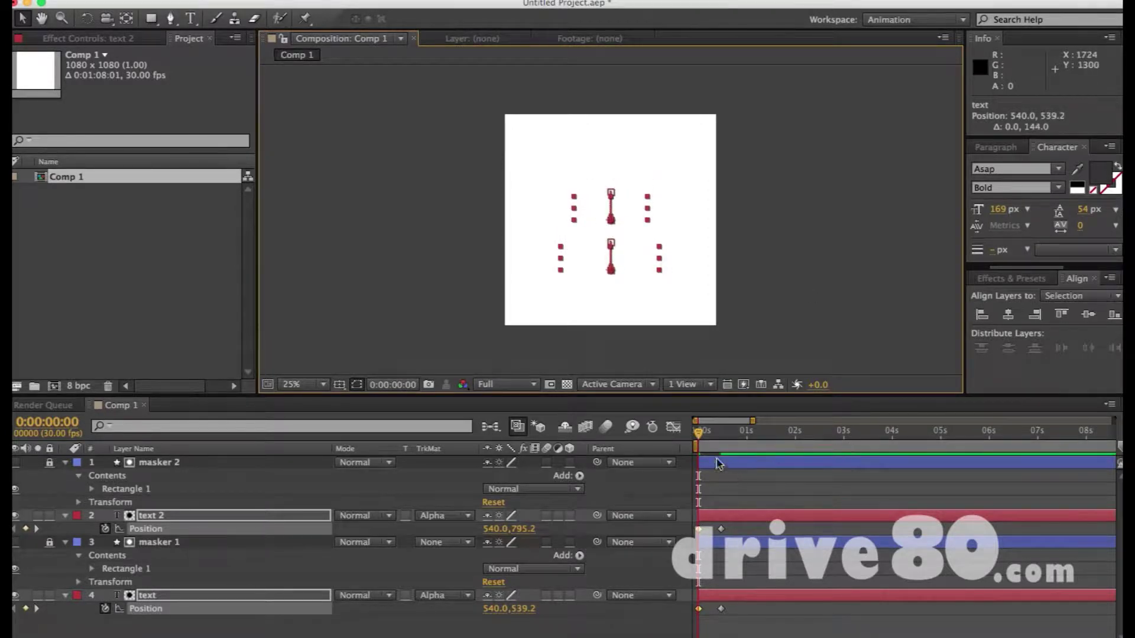
Preview the rise-in, then add Position keyframes on both text layers at 2:11
left_click_drag(703, 438, 759, 438)
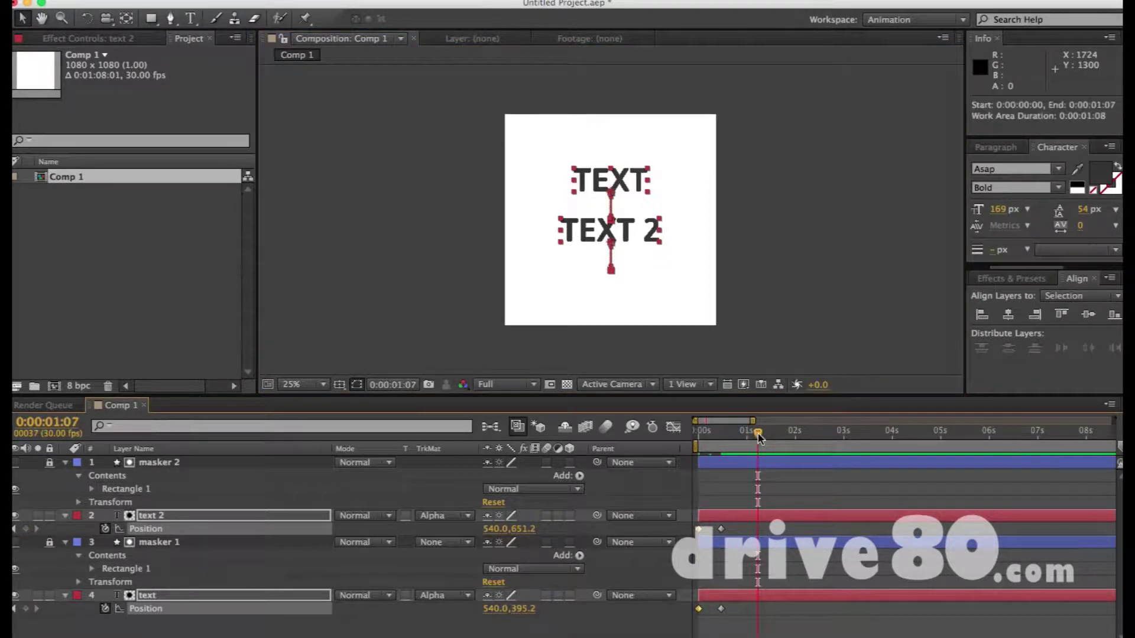
key("KP_0")
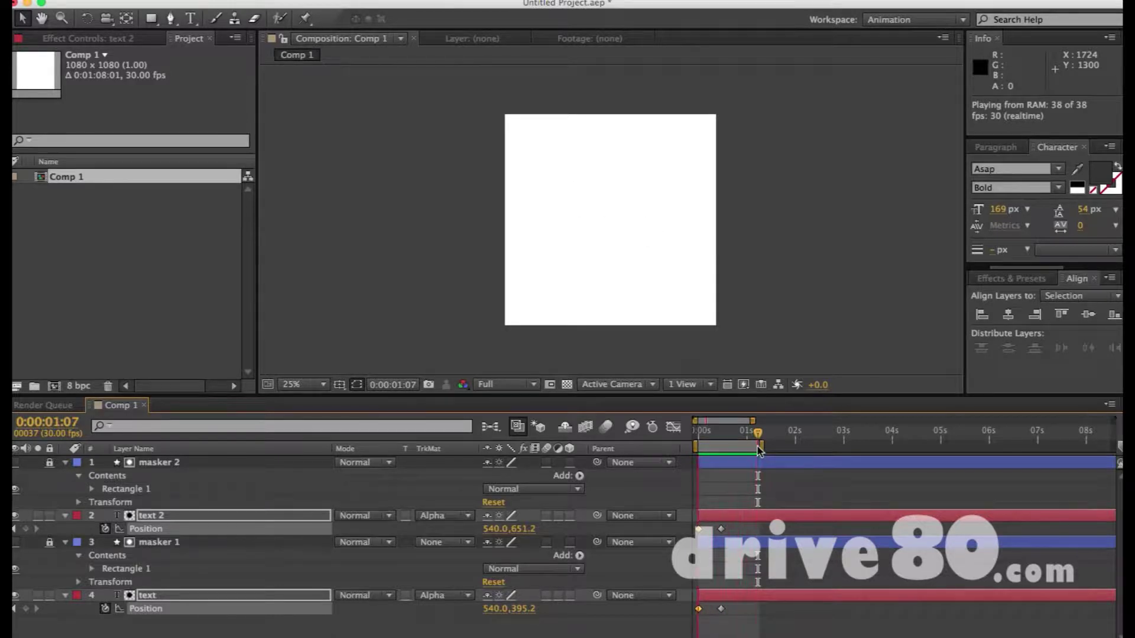
left_click_drag(758, 433, 899, 447)
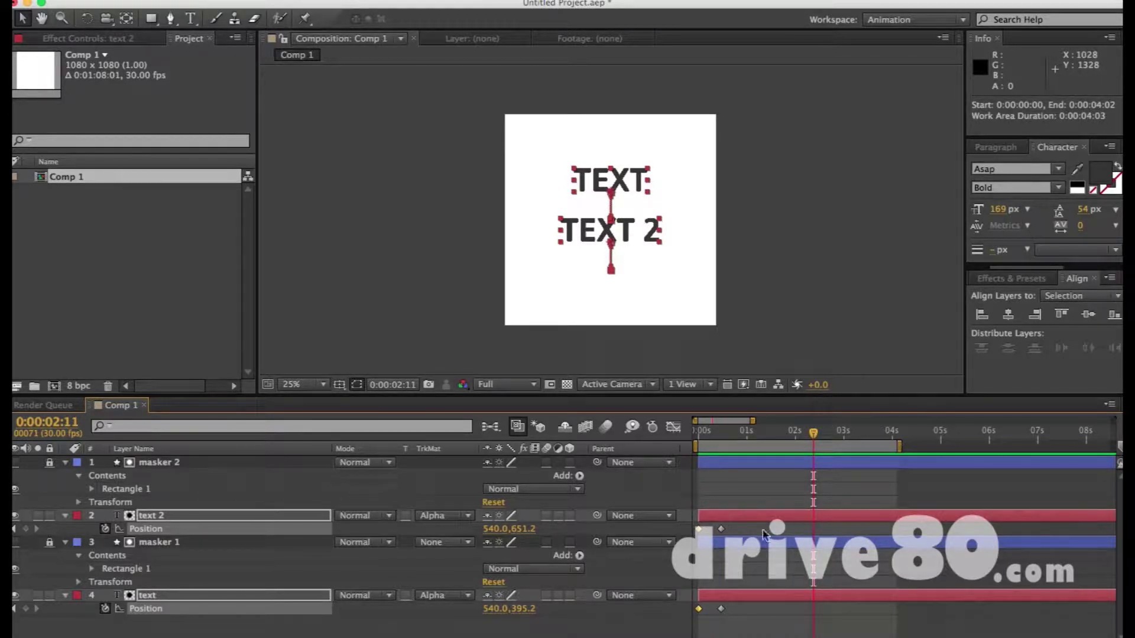
left_click(722, 529)
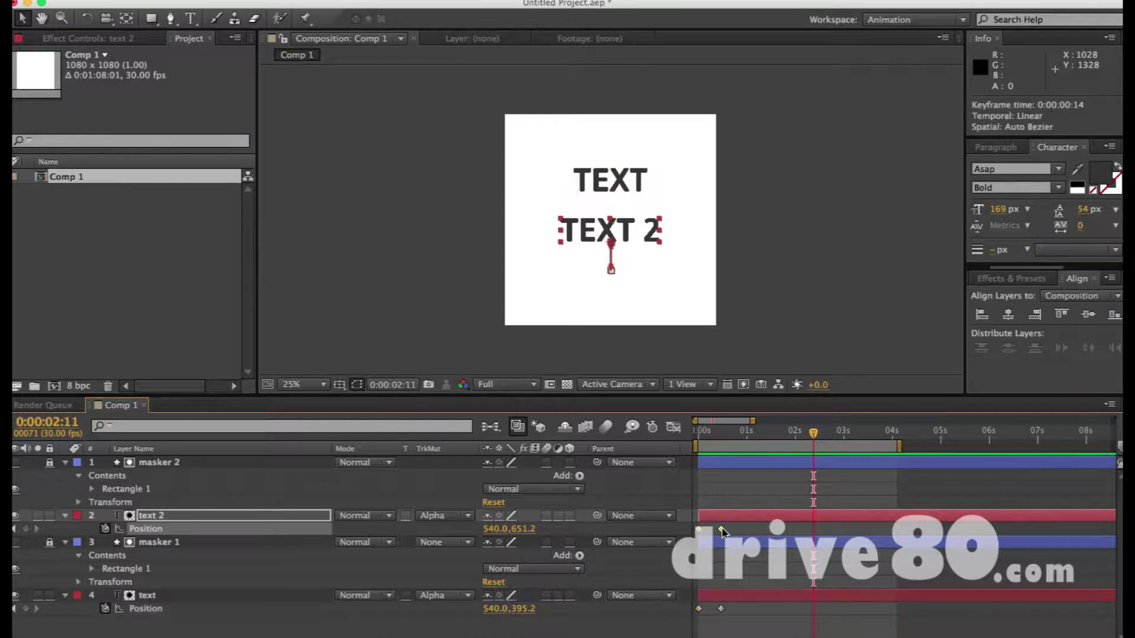
left_click(750, 599, "shift")
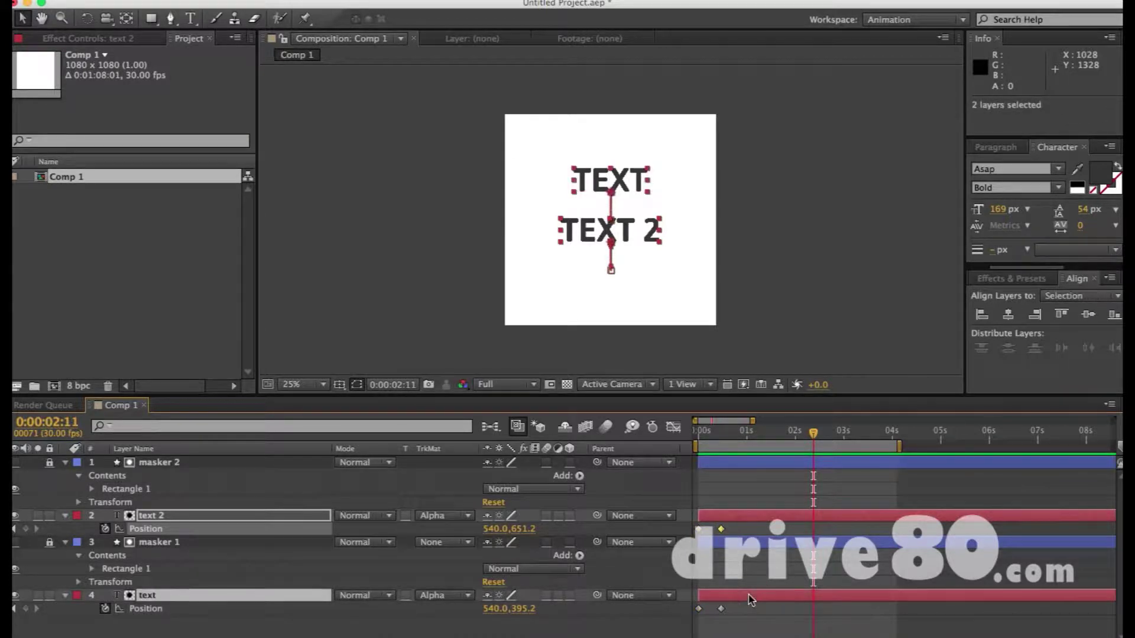
key("alt+shift+p")
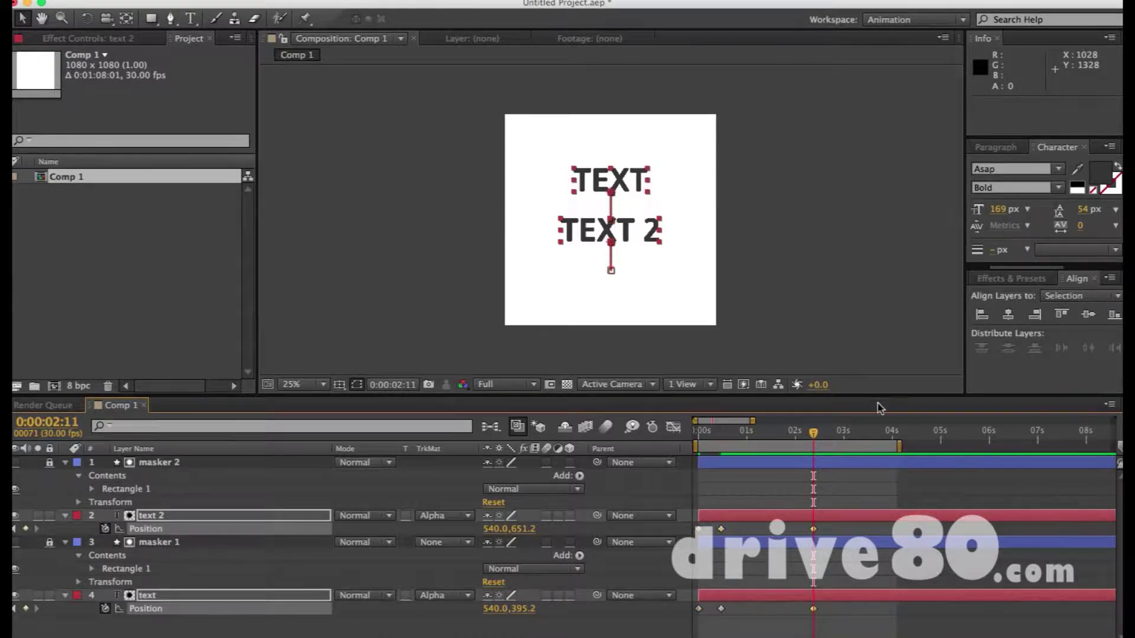
At 2:27, add Position keyframes on both texts and nudge them down out of view
left_click(817, 433)
left_click_drag(818, 433, 842, 432)
key("alt+shift+p")
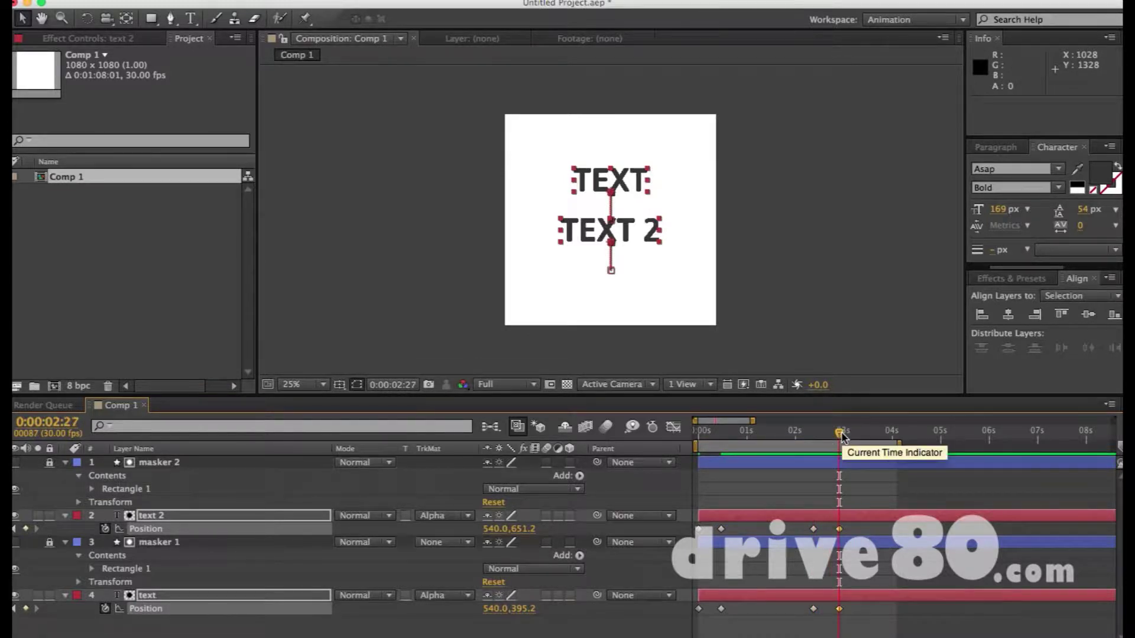
key("shift+Down")
key("shift+Down")
key("shift+Down")
key("shift+Down")
key("shift+Down")
key("shift+Down")
key("shift+Down")
key("shift+Down")
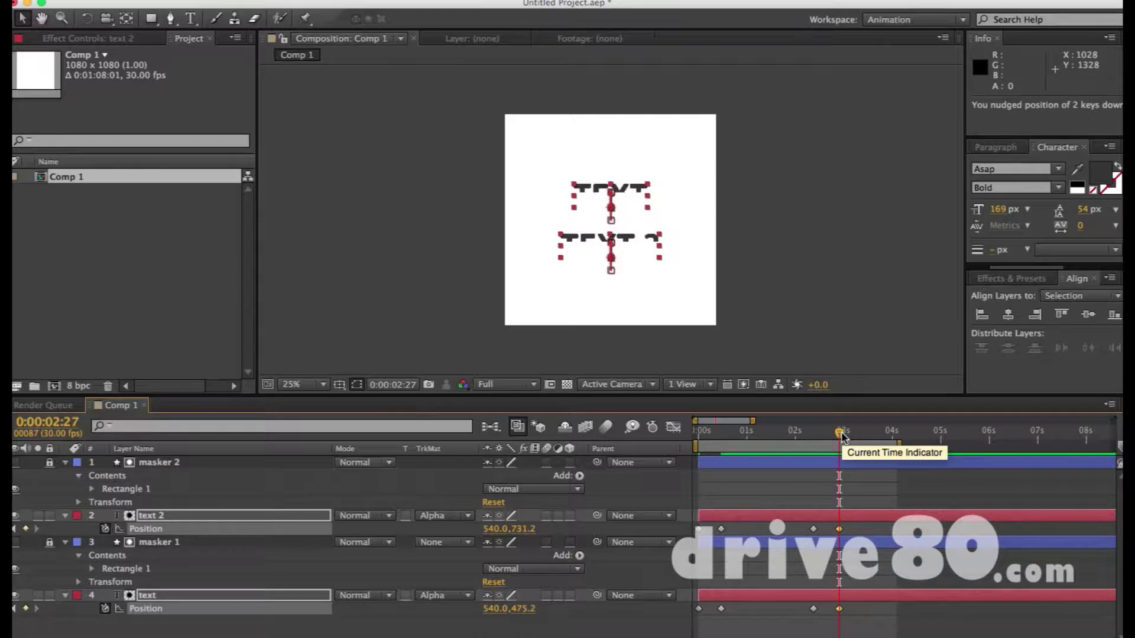
key("shift+Down")
key("shift+Down")
key("shift+Down")
key("shift+Down")
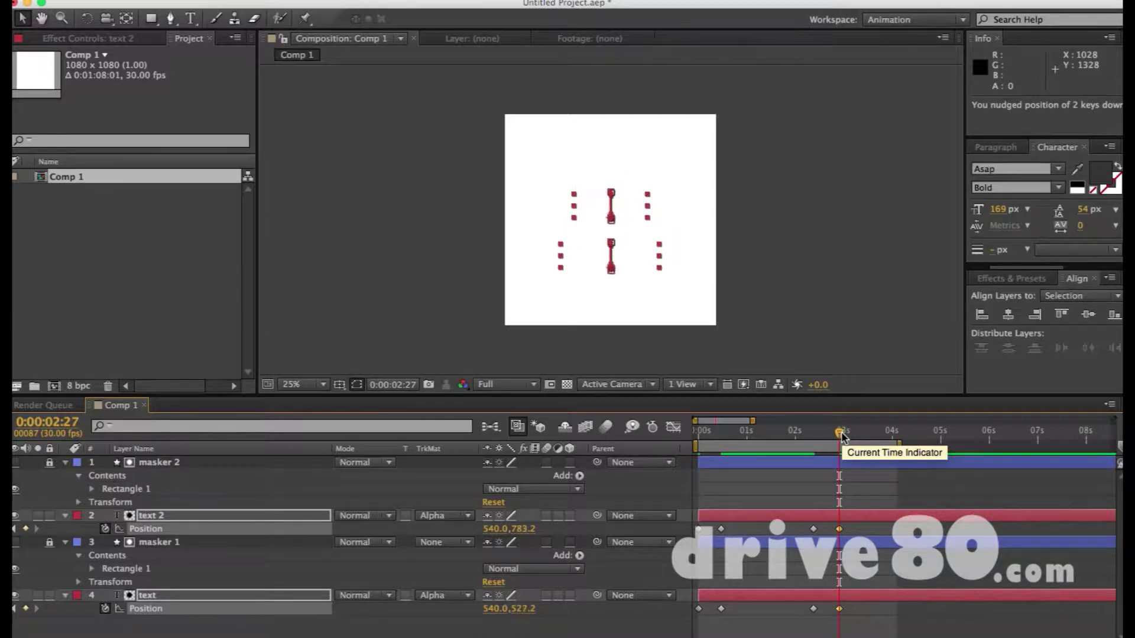
Preview the whole animation, then select all Position keyframes of both texts
key("F2")
key("KP_0")
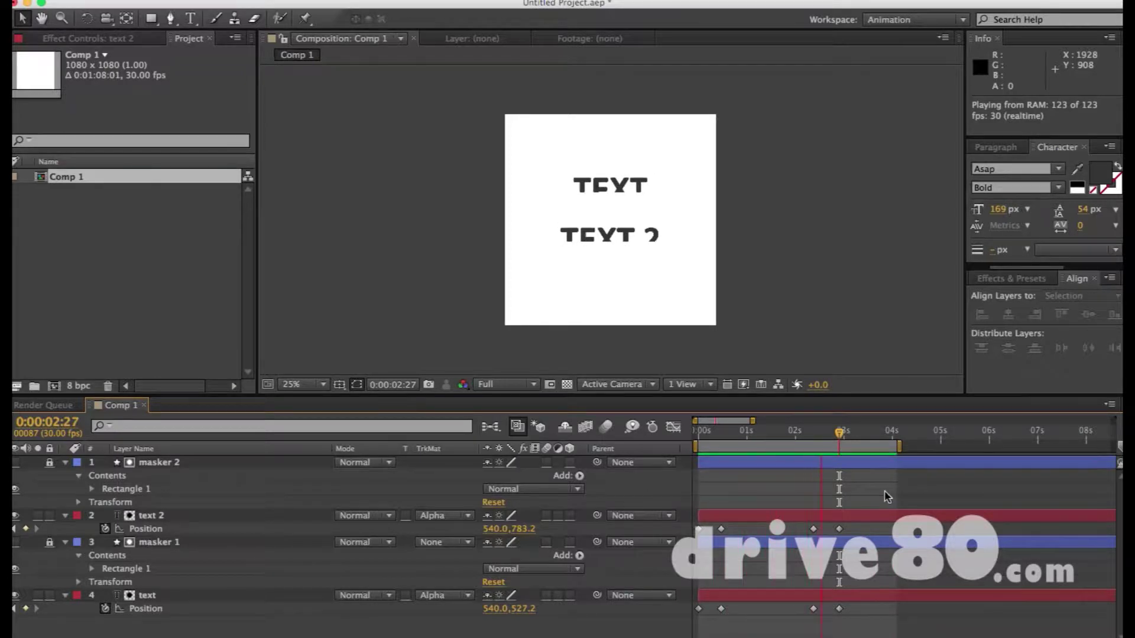
left_click_drag(856, 521, 643, 630)
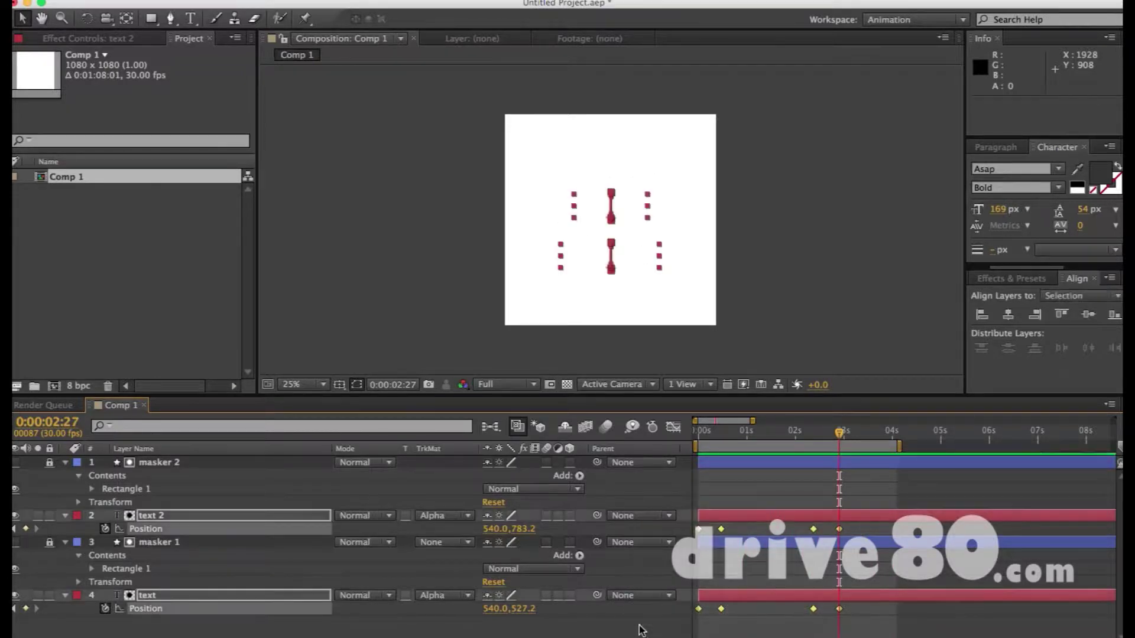
In the speed graph, apply Easy Ease to the selected Position keyframes and preview
left_click(672, 428)
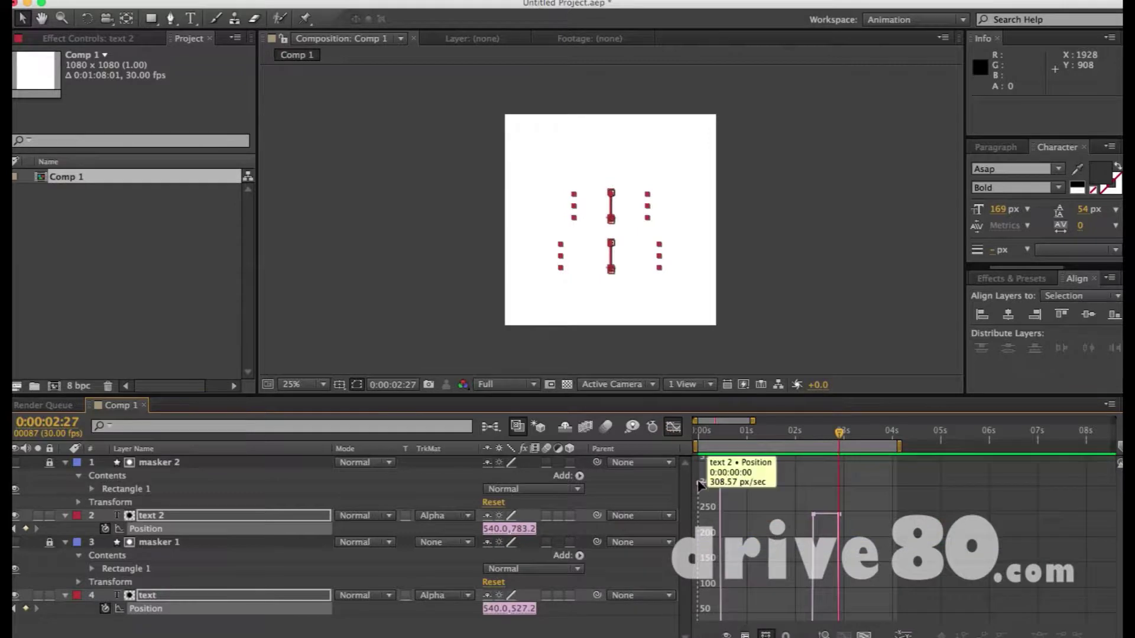
left_click_drag(648, 480, 879, 541)
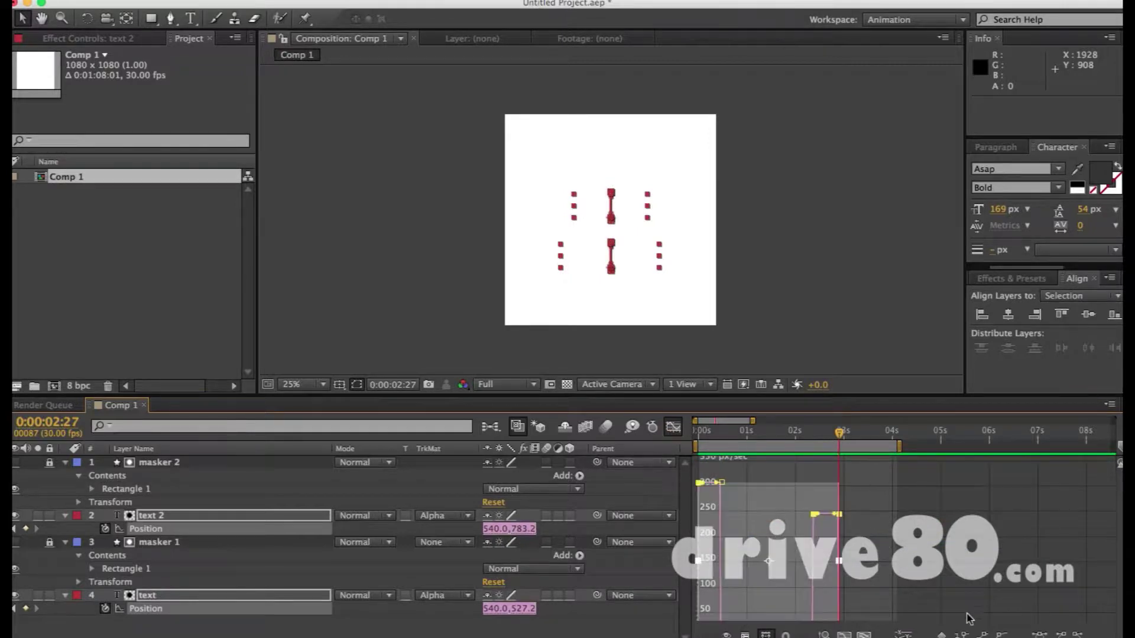
key("F9")
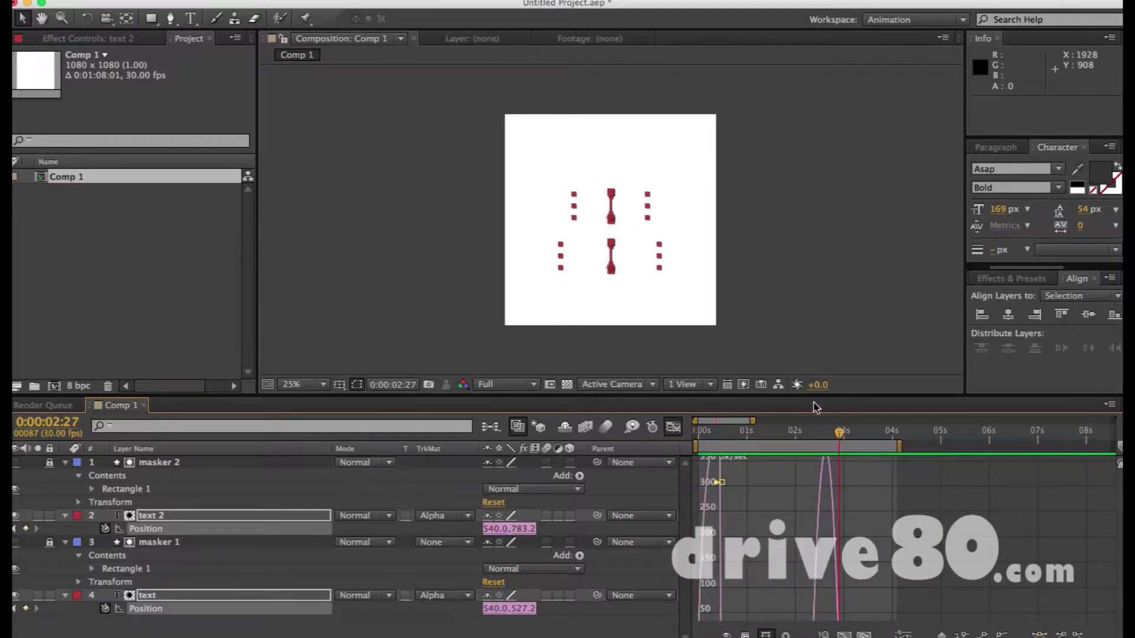
key("KP_0")
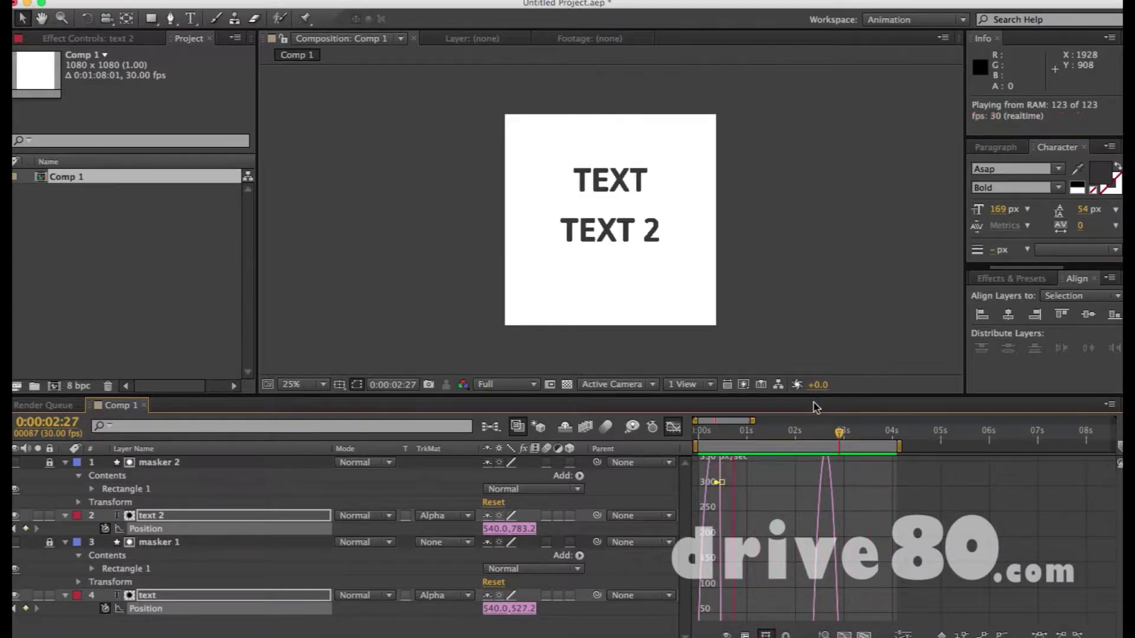
left_click(726, 484)
Fit the graph to 0–8 s, re-apply easy ease to all keyframes, and set time to 1:06
left_click(864, 635)
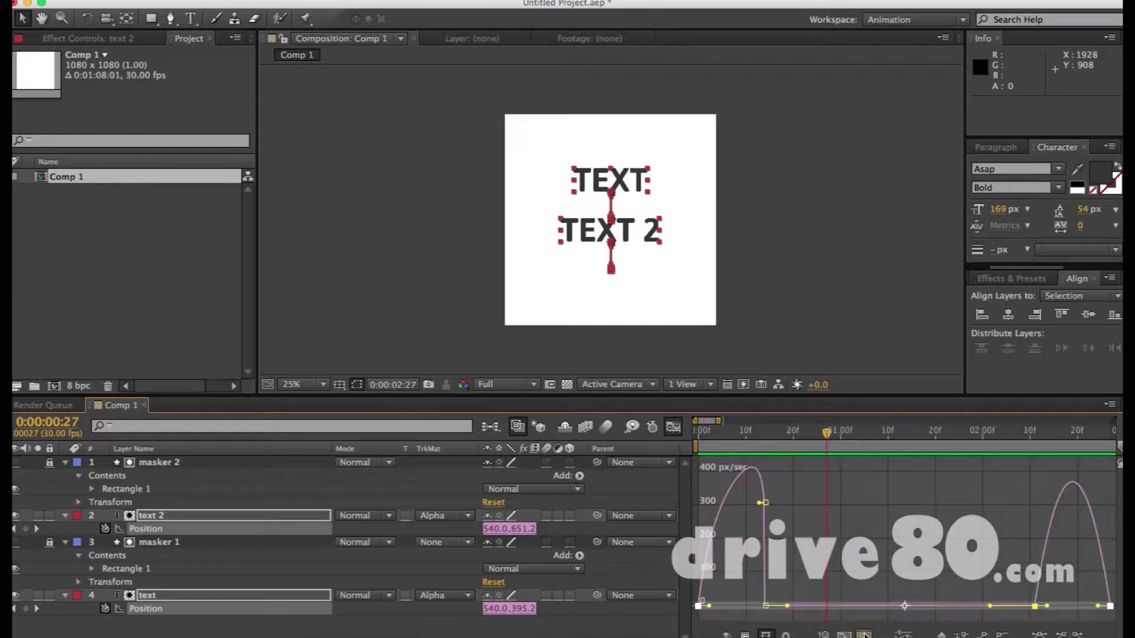
left_click(864, 635)
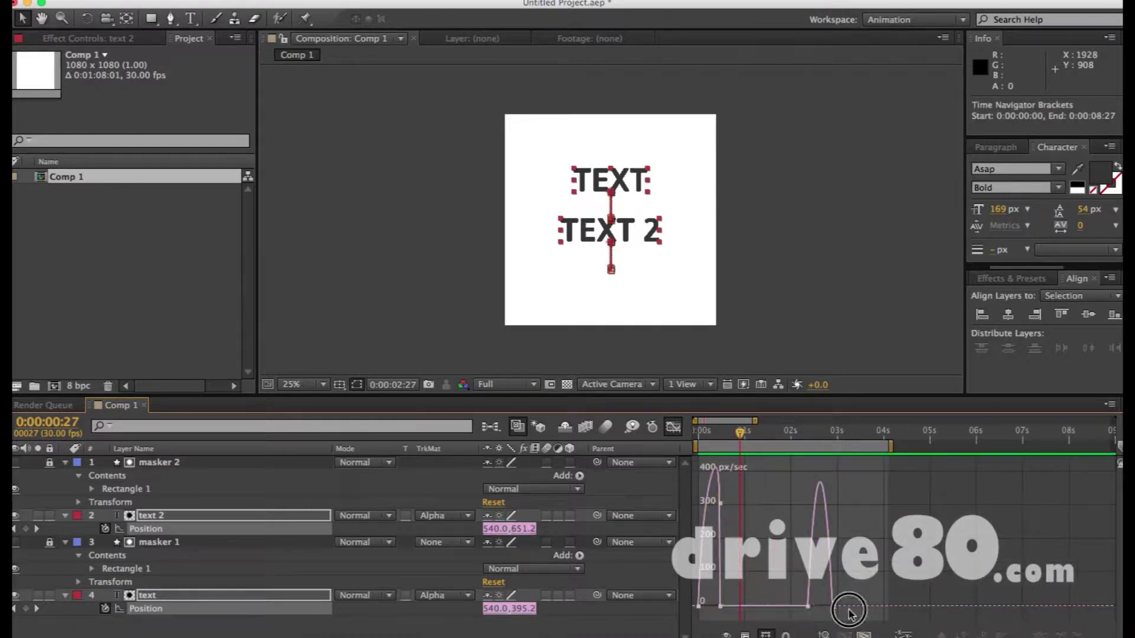
left_click_drag(632, 599, 634, 598)
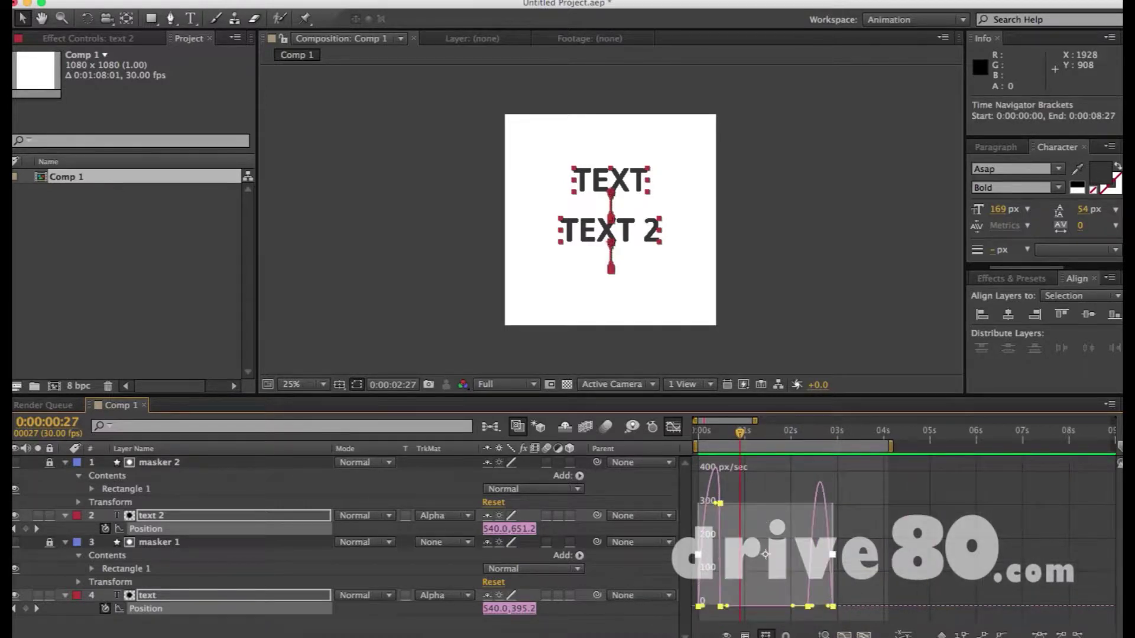
left_click(1042, 633)
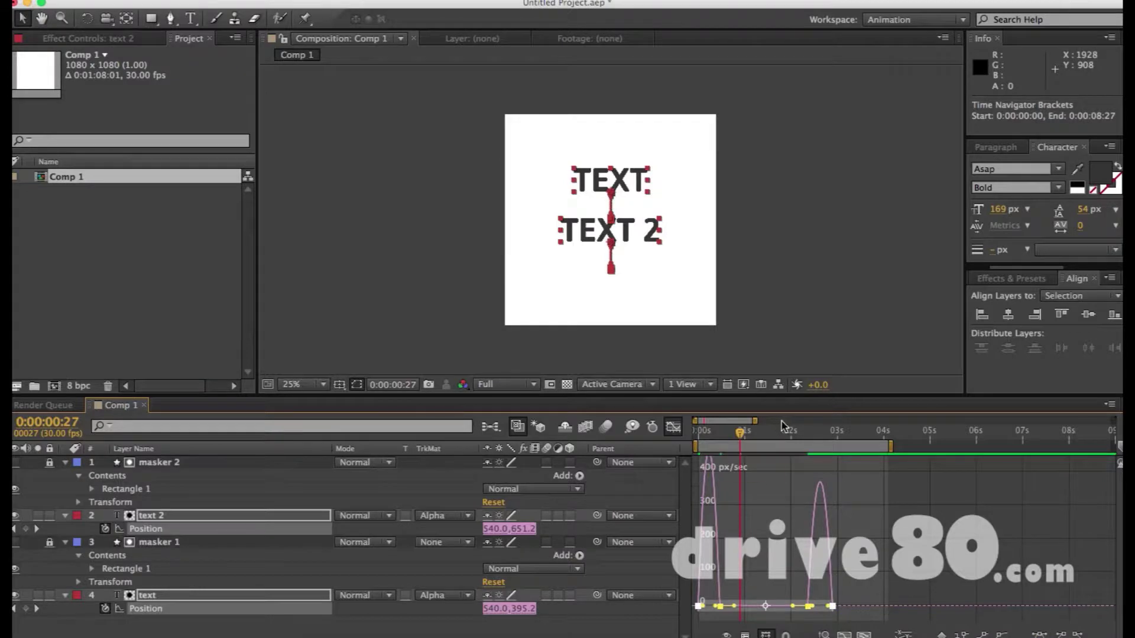
left_click(673, 428)
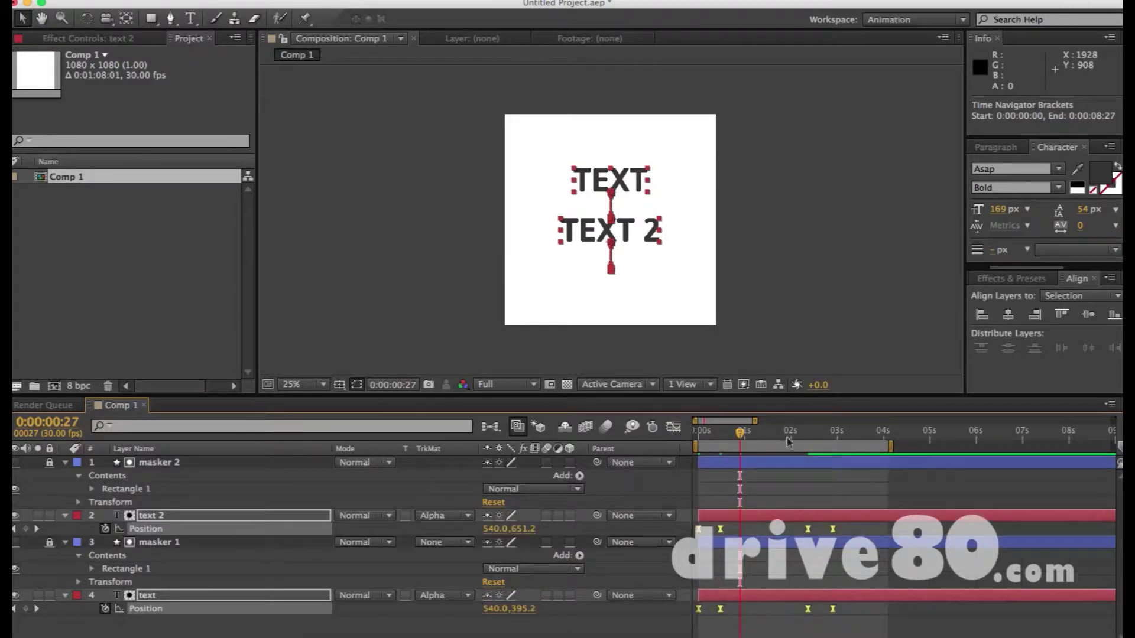
left_click(755, 433)
key("F2")
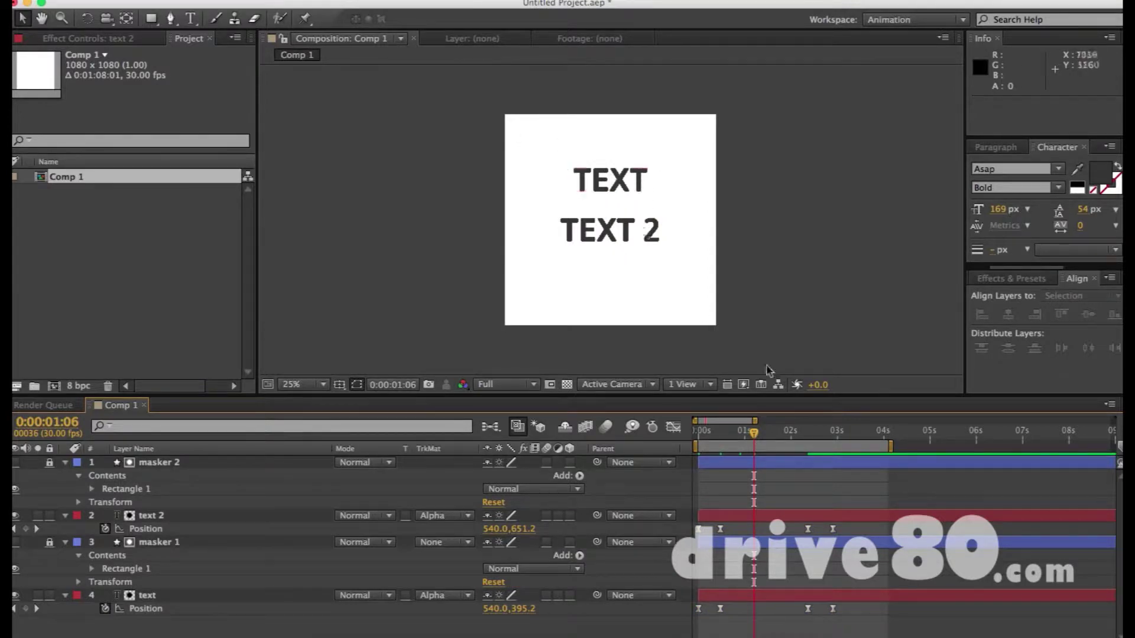
left_click(612, 184)
left_click(745, 213)
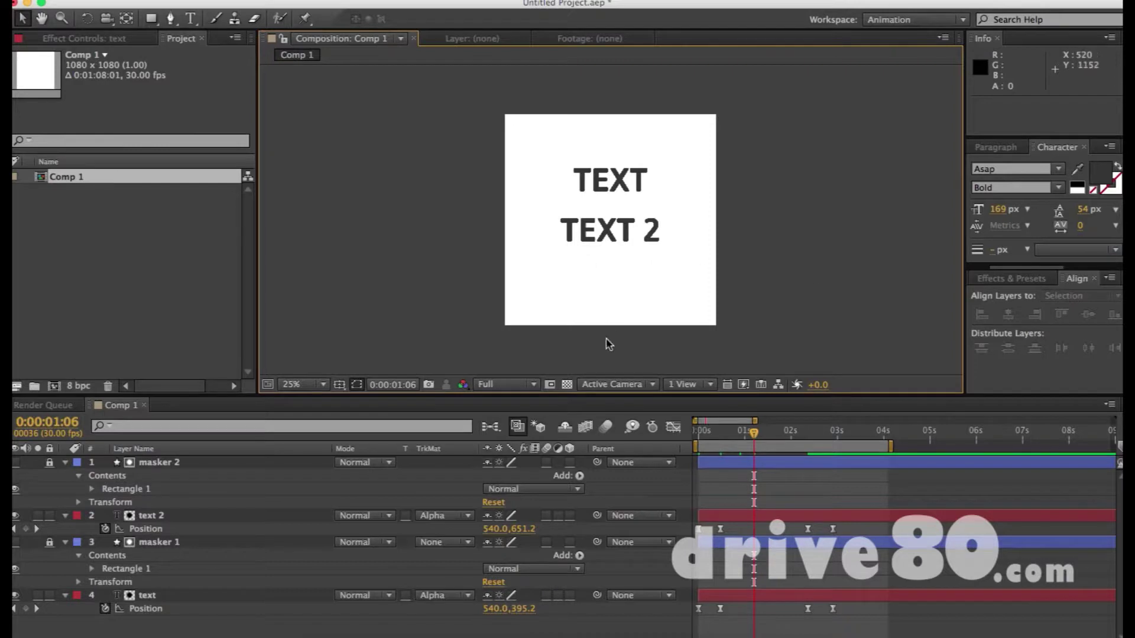
key("super+t")
Create a new text layer with the e-mail address and move it into the comp
left_click(543, 294)
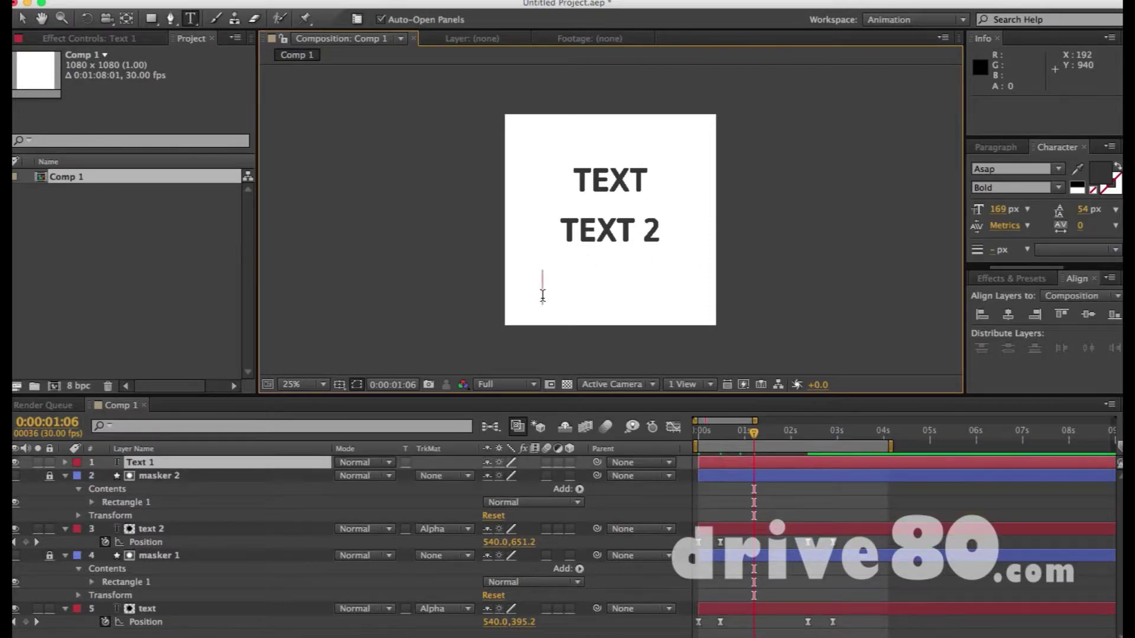
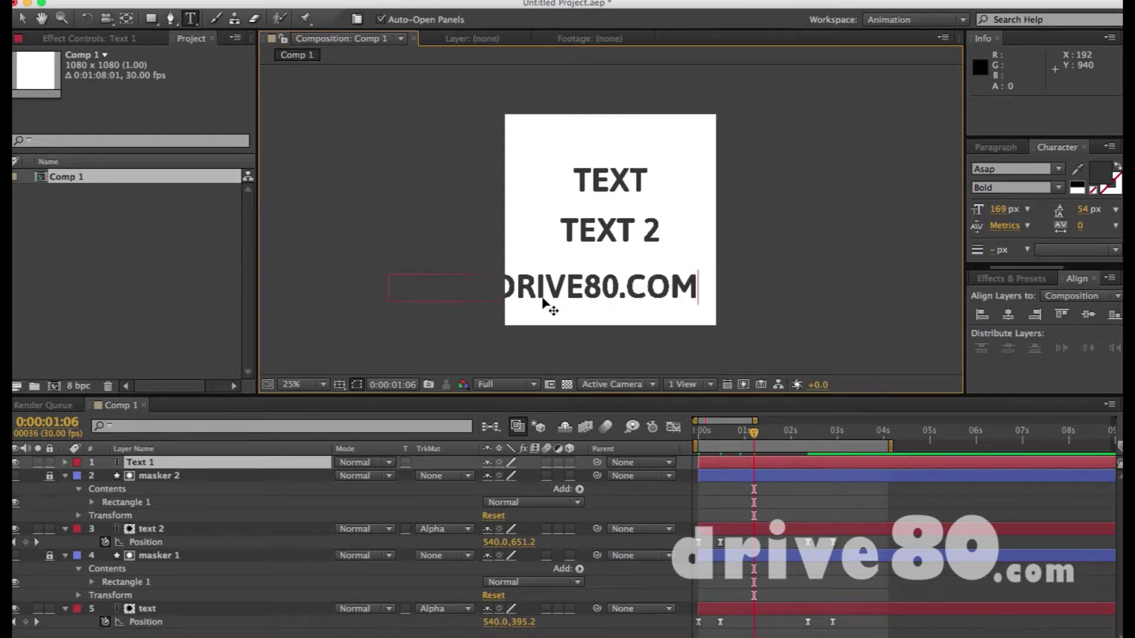
key("super+a")
key("KP_Enter")
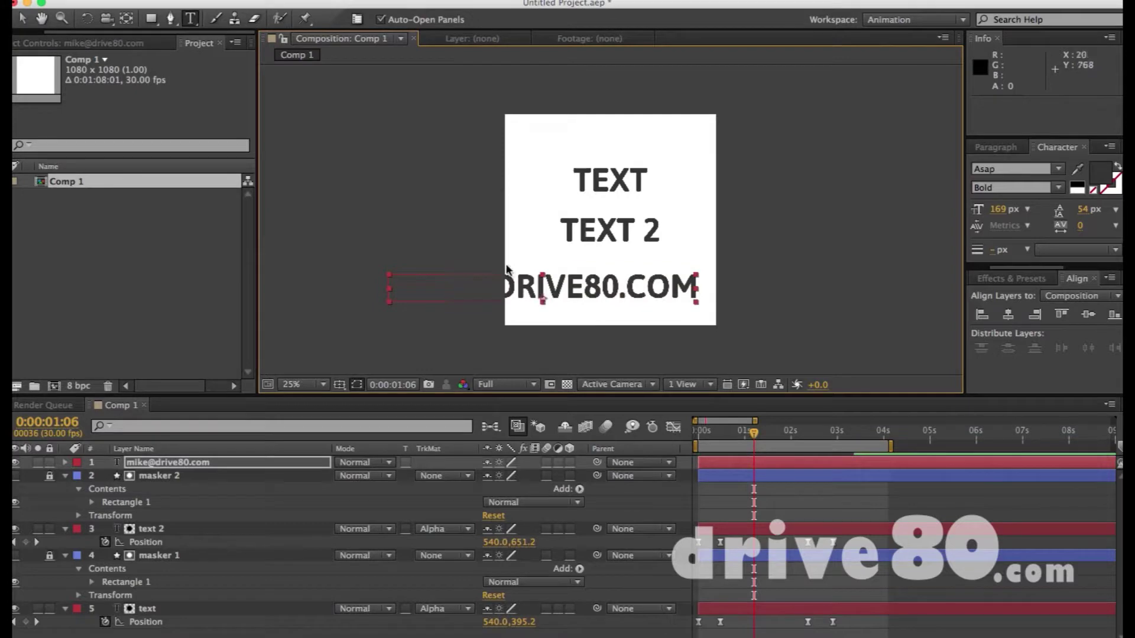
key("v")
left_click_drag(499, 287, 574, 273)
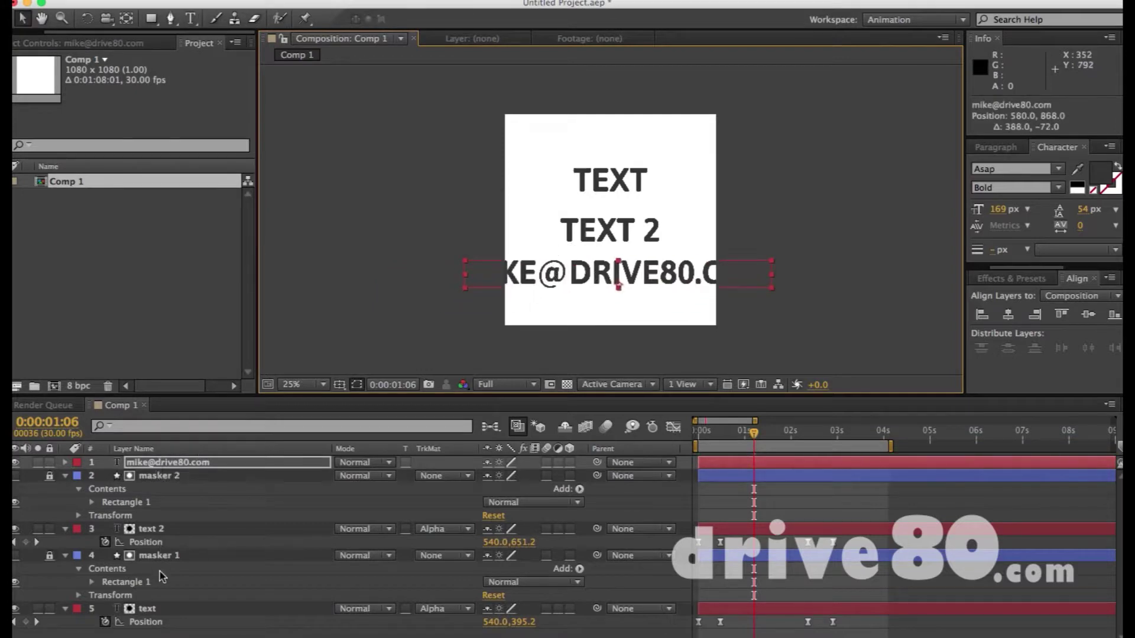
Delete the old text layers and their masker matte layers
left_click(160, 612)
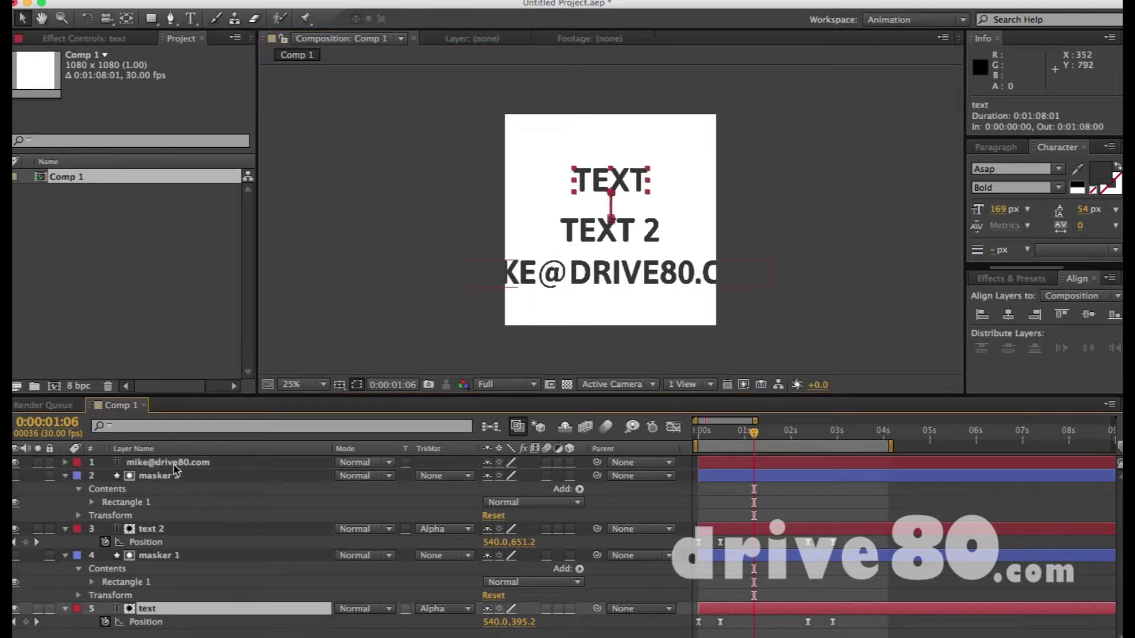
left_click(175, 470)
left_click(171, 612, "shift")
key("Delete")
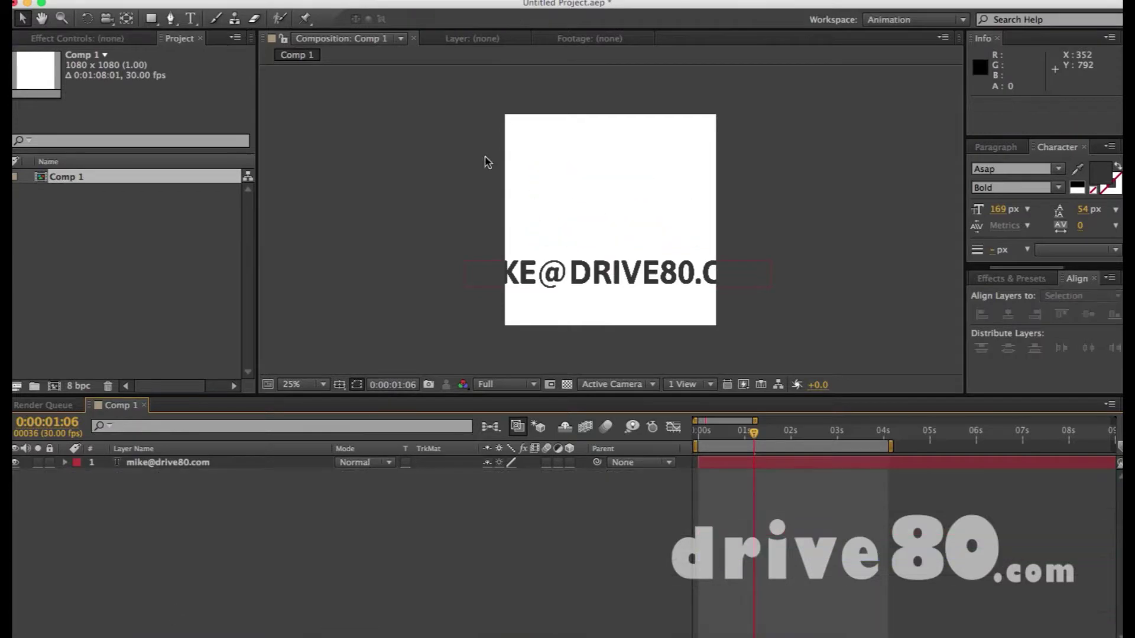
Shrink the address to 87 px and move it up toward the comp's centre
left_click_drag(590, 271, 590, 234)
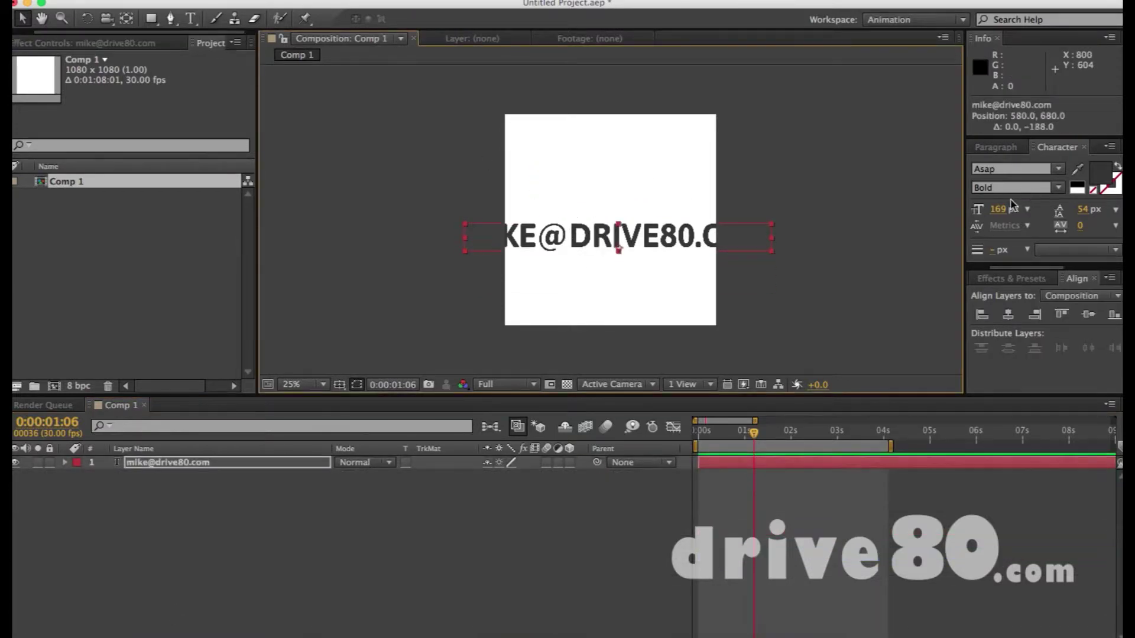
left_click_drag(1000, 208, 938, 216)
left_click(568, 259)
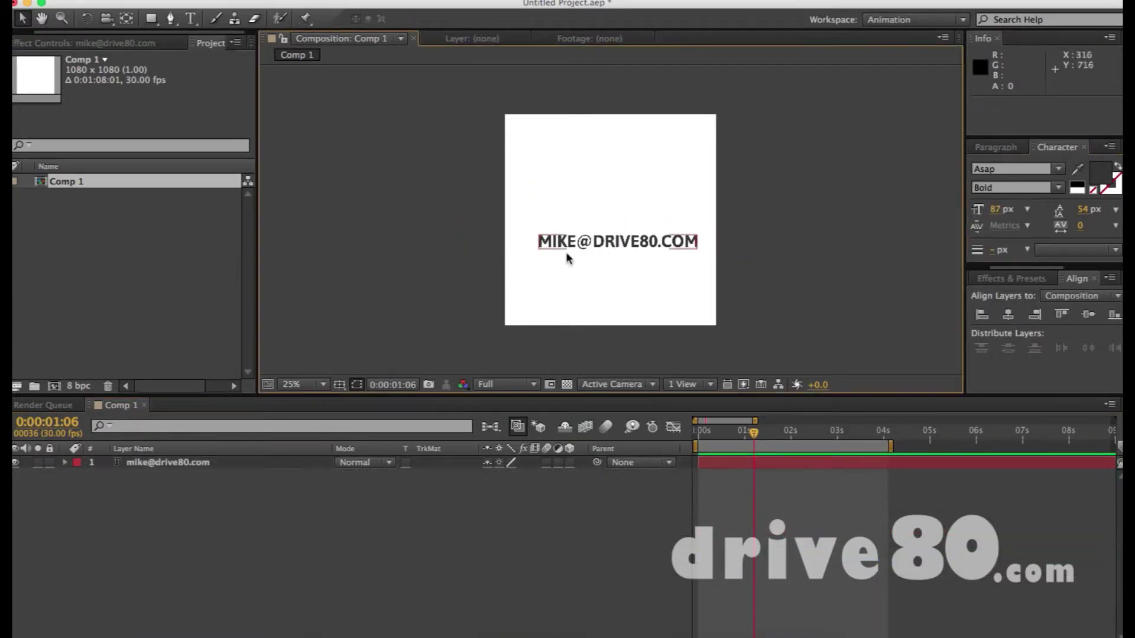
left_click_drag(575, 239, 577, 219)
Zoom the comp to 50% and highlight the domain after the @ in the address
key("period")
key("period")
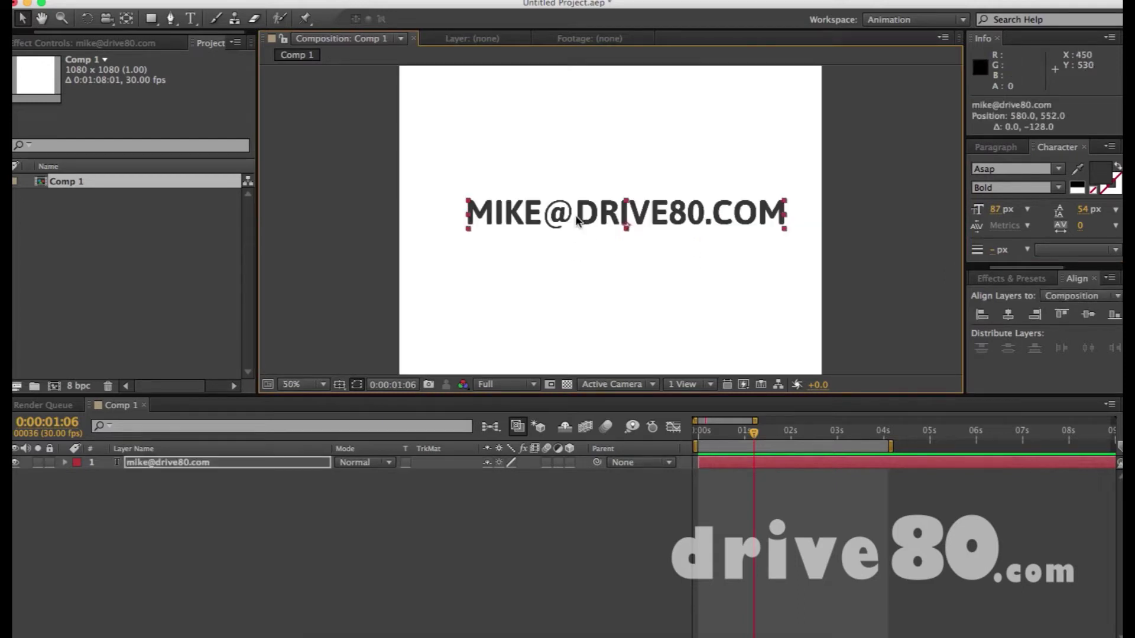
left_click(729, 144)
double_click(591, 205)
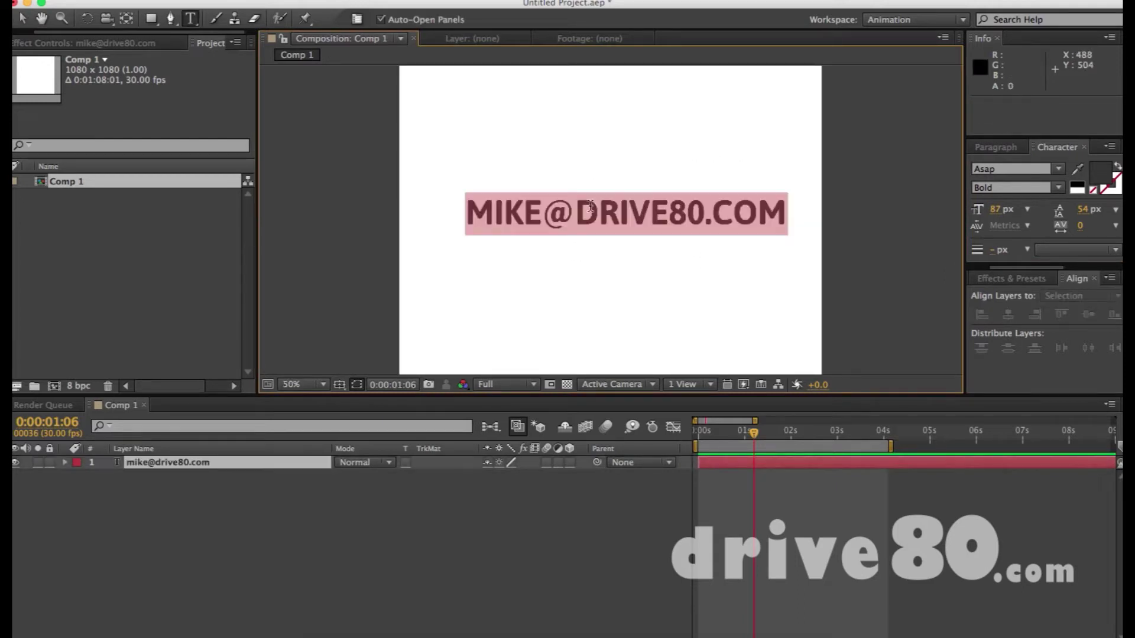
left_click(576, 204)
left_click_drag(575, 204, 800, 213)
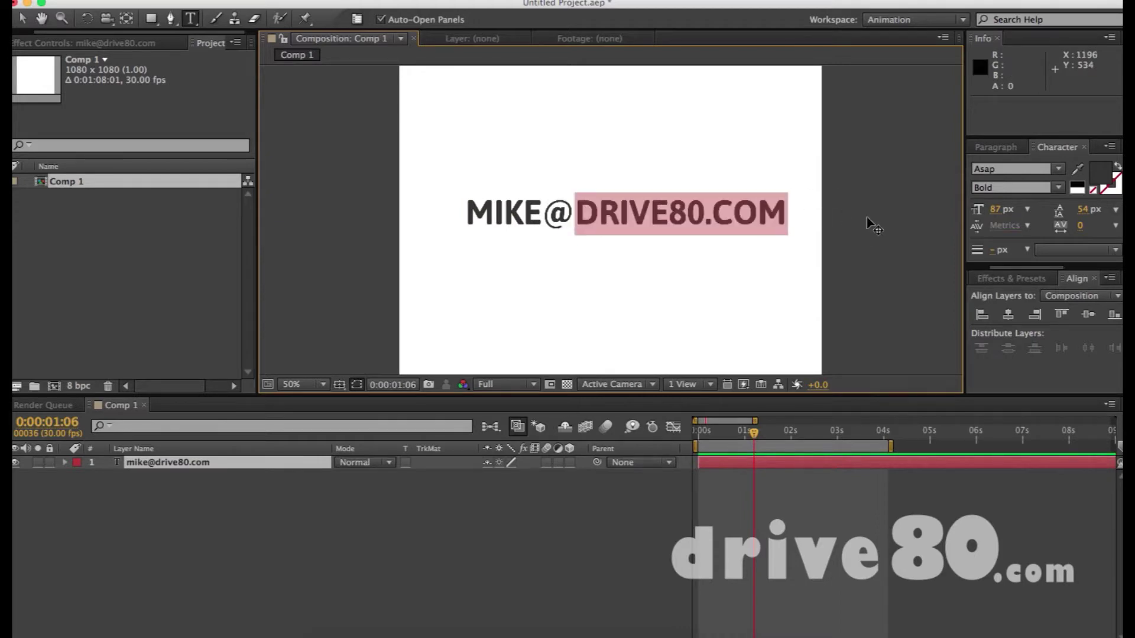
left_click(23, 18)
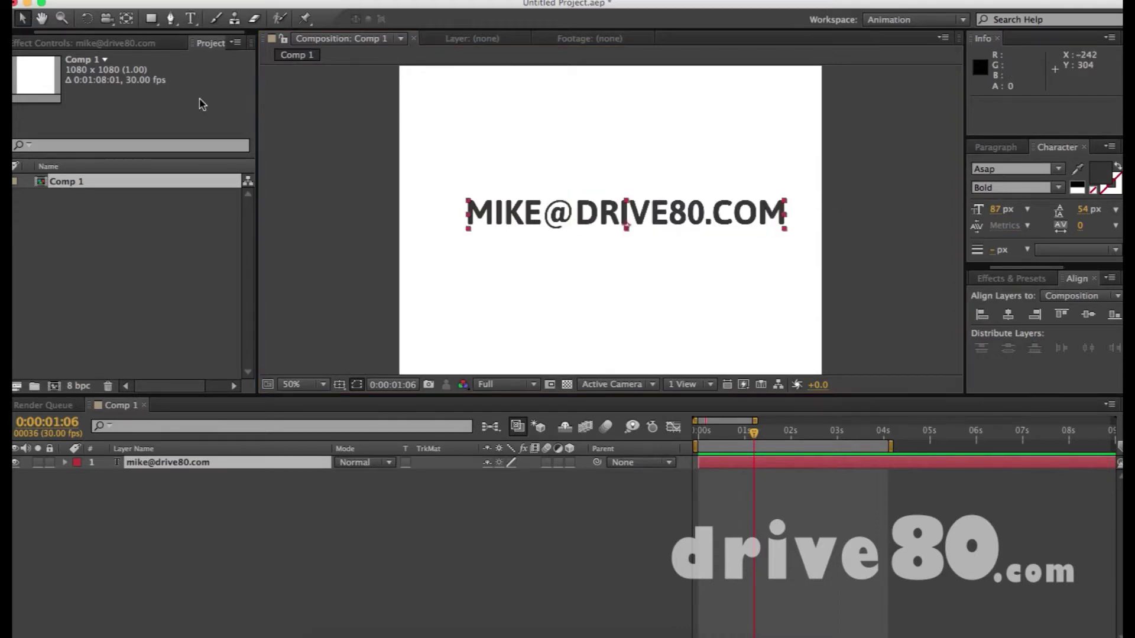
Re-enter the address text and highlight the domain part after the @ again
left_click(855, 232)
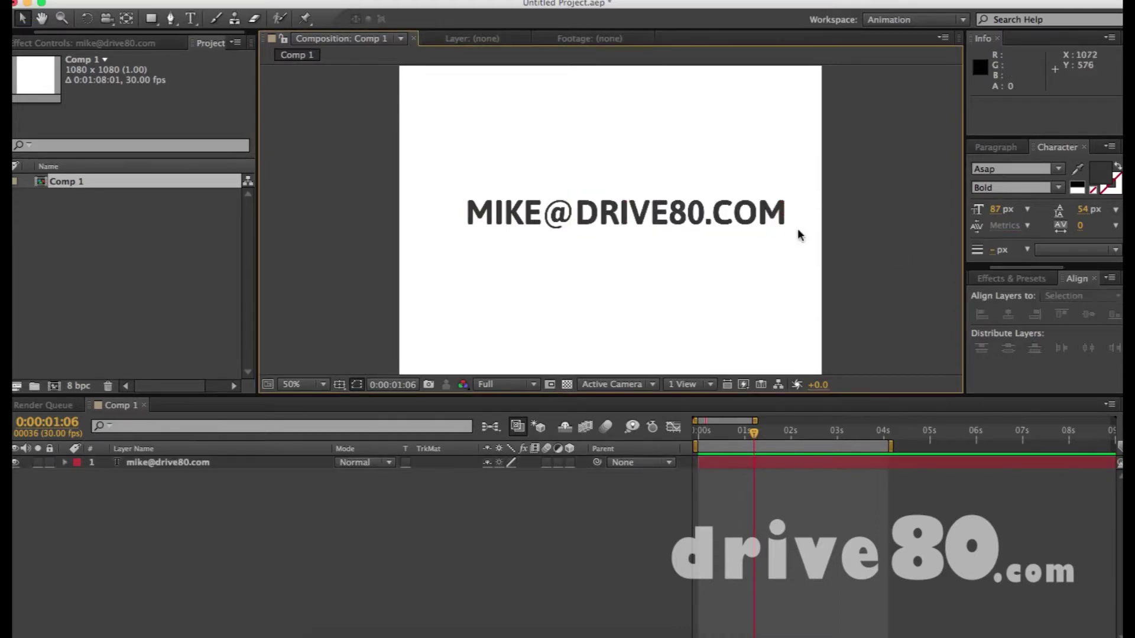
double_click(571, 216)
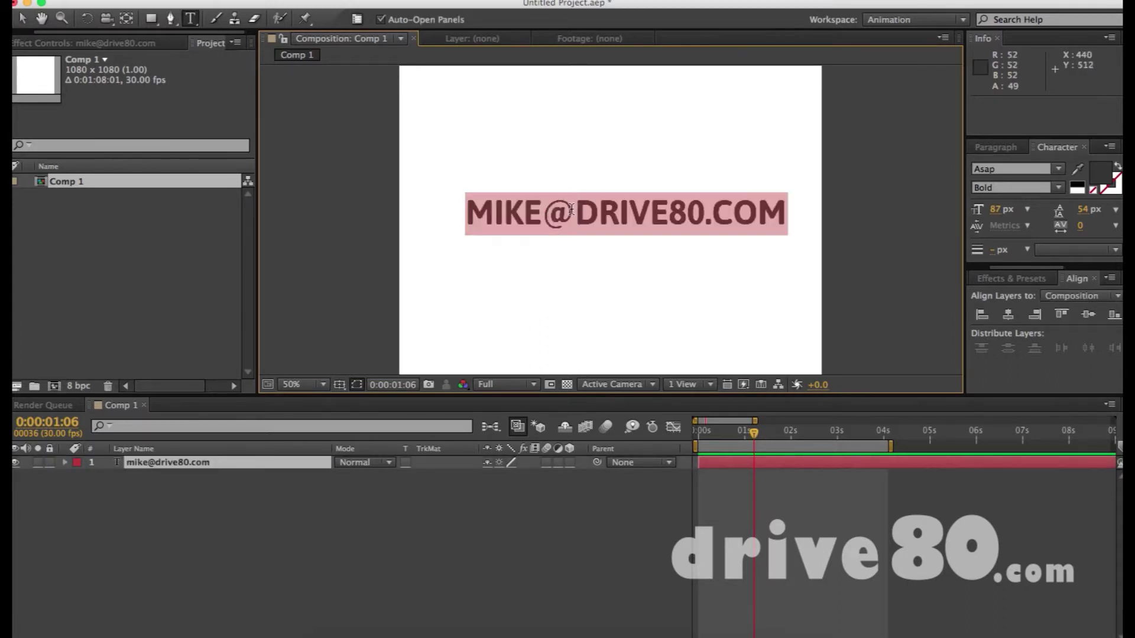
left_click(571, 209)
left_click_drag(574, 208, 793, 203)
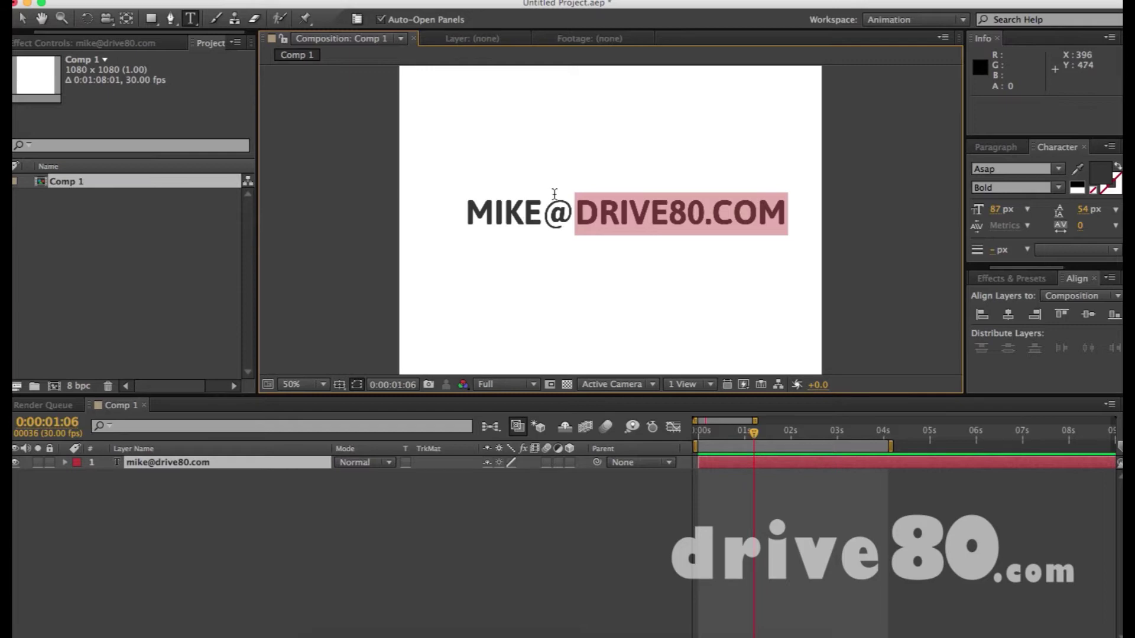
left_click(573, 213)
left_click_drag(566, 212, 810, 218)
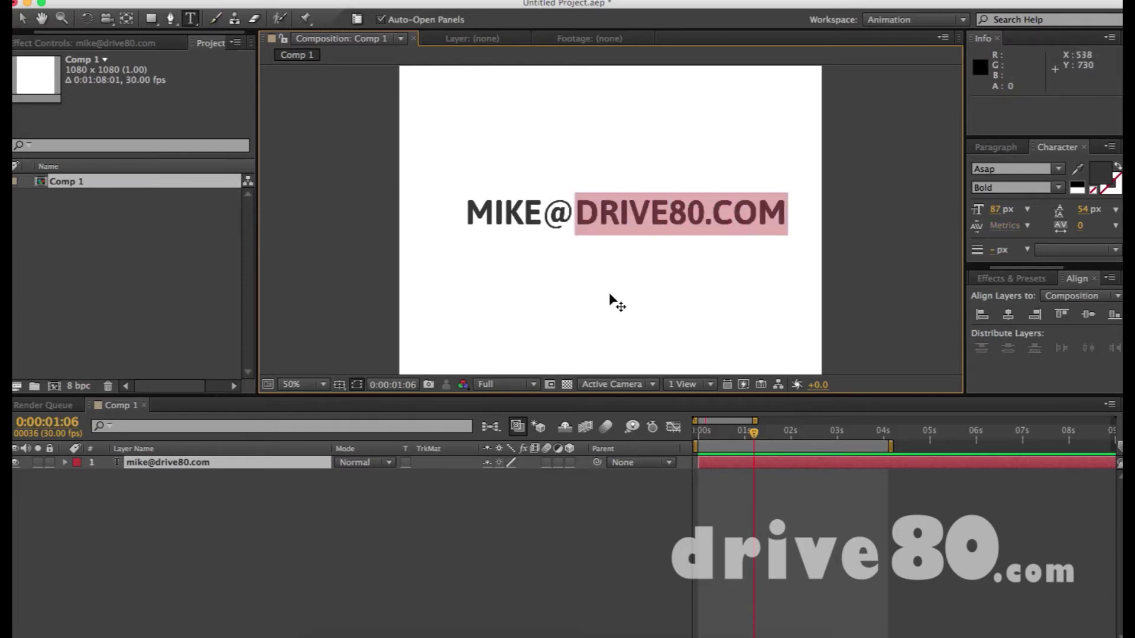